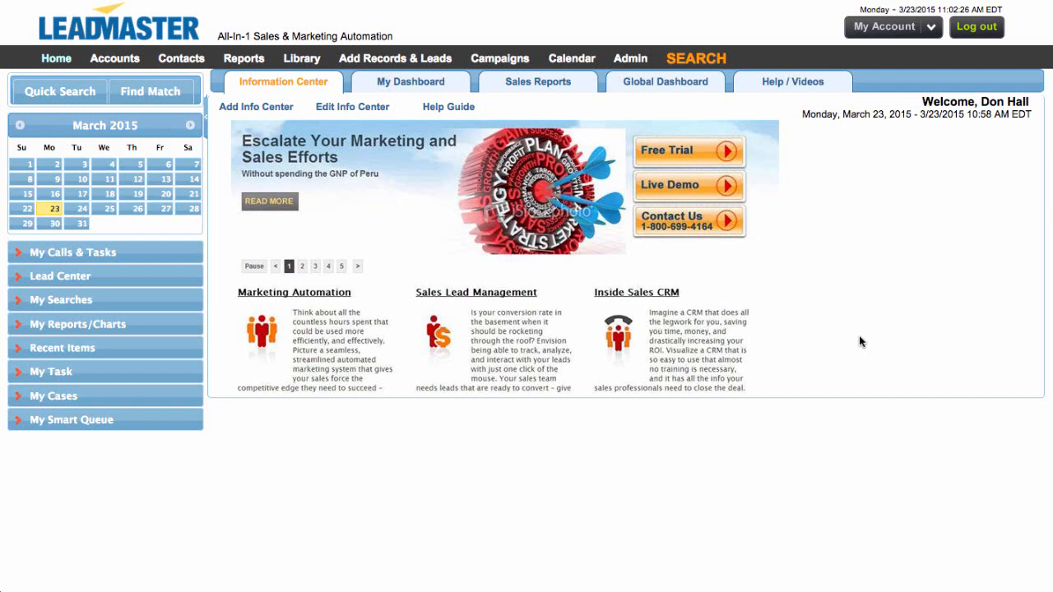
# Step: Expand My Smart Queue on the home page, and open the Smart Queue administration list
pyautogui.click(86, 420)
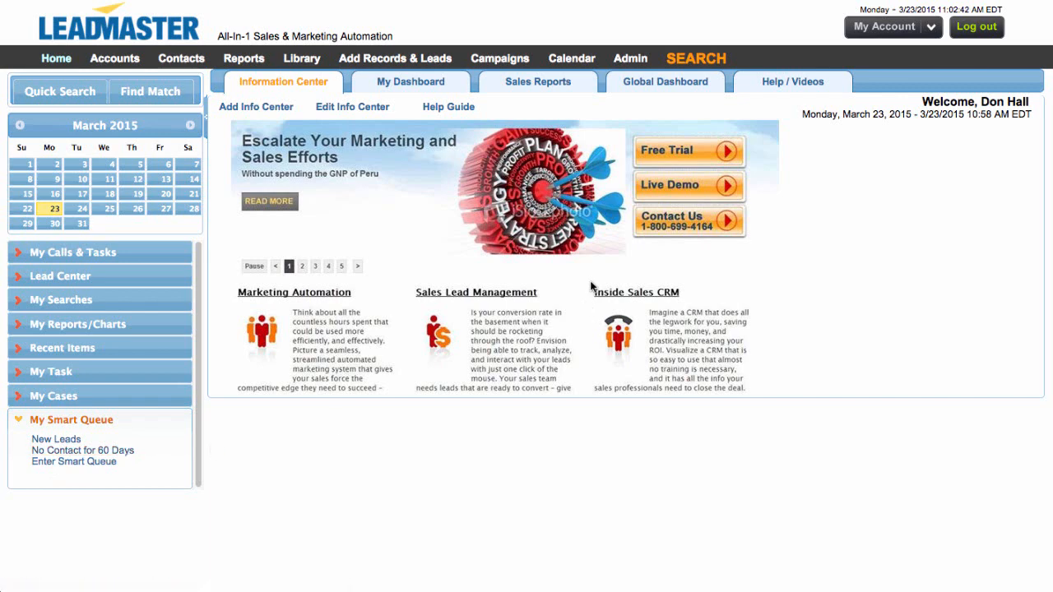
pyautogui.moveTo(624, 71)
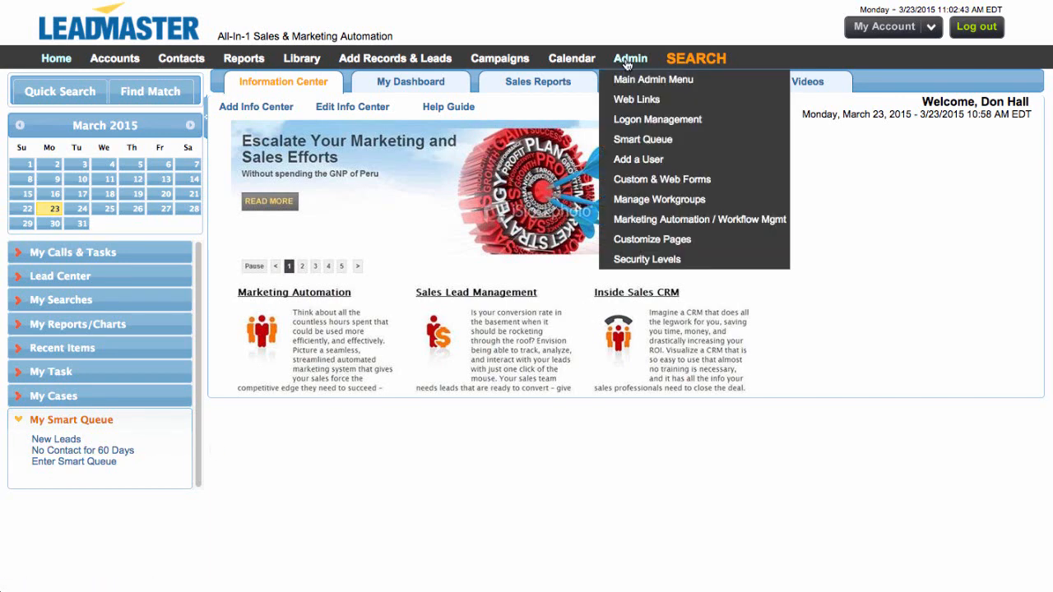
pyautogui.click(640, 141)
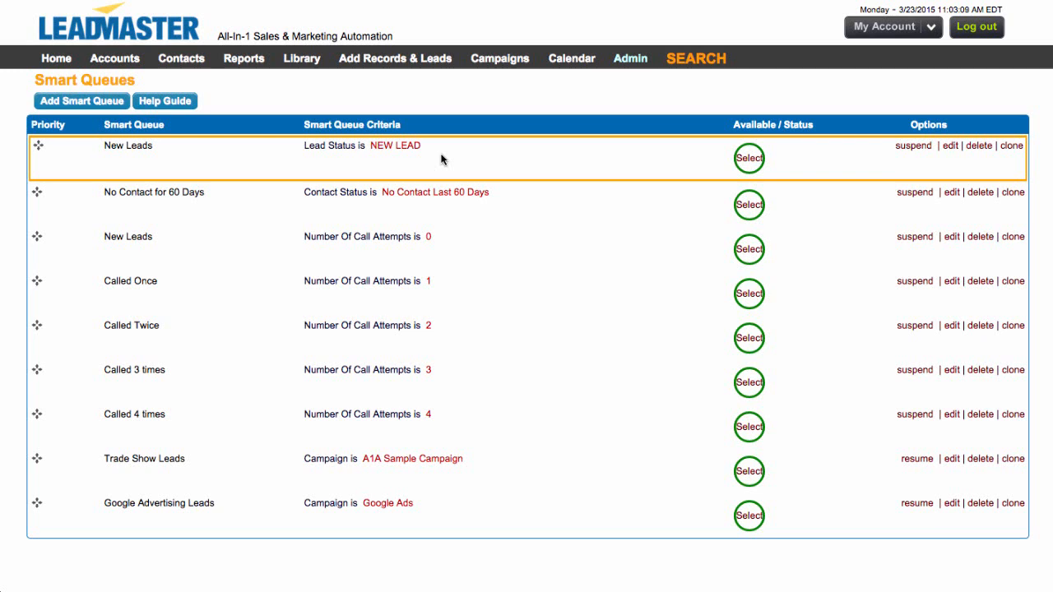
# Step: Open the Marketing Automation business rules list and expand the "All new records - New Lead - Not Yet Contacted" rule
pyautogui.moveTo(630, 62)
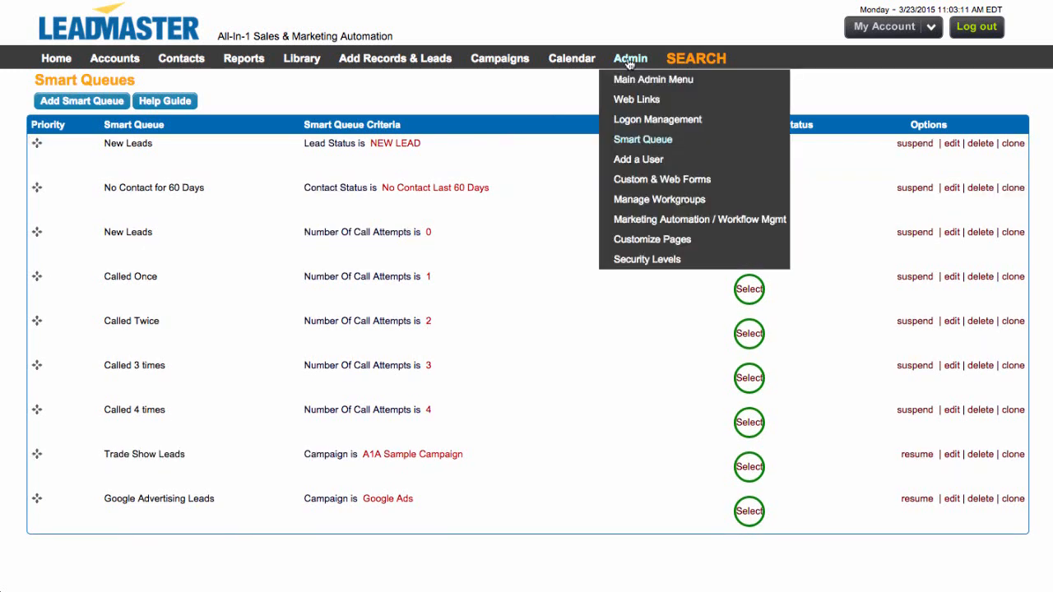
pyautogui.click(667, 216)
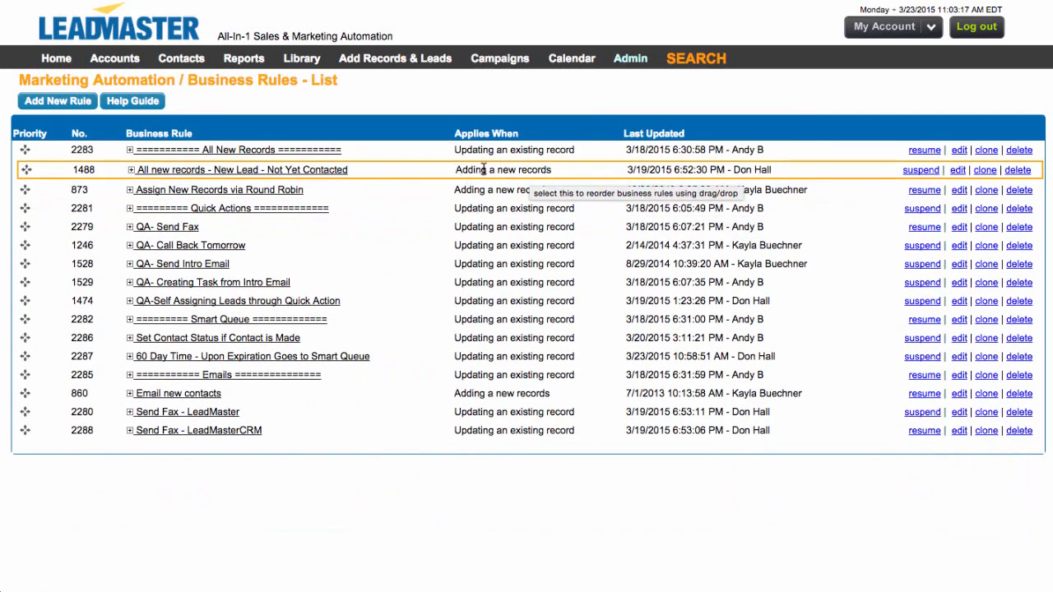
pyautogui.click(318, 174)
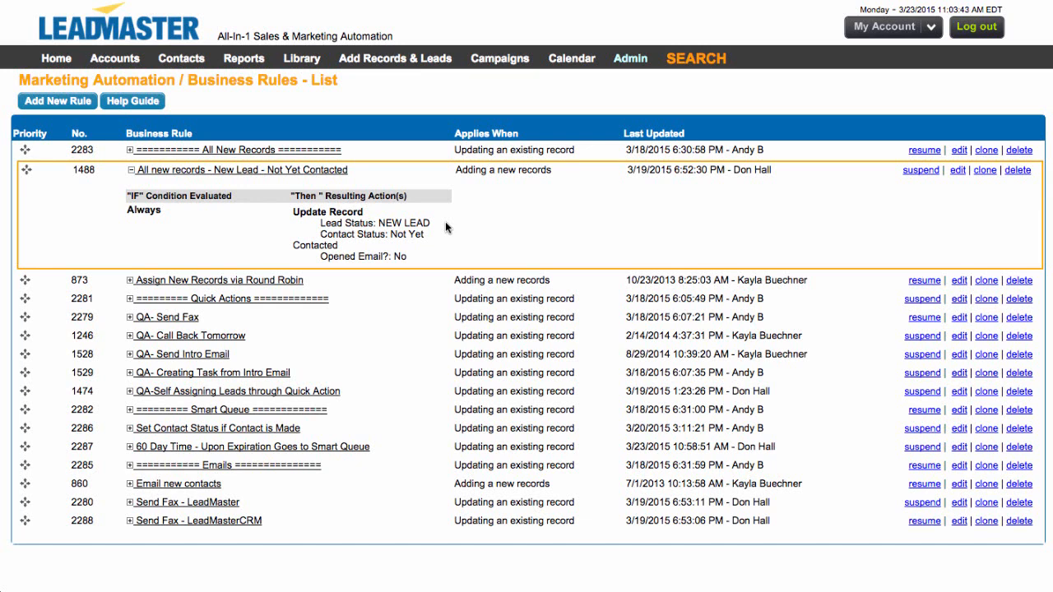
# Step: Return to the Smart Queue list and show the record availability of the New Leads queue based on Lead Status
pyautogui.moveTo(631, 57)
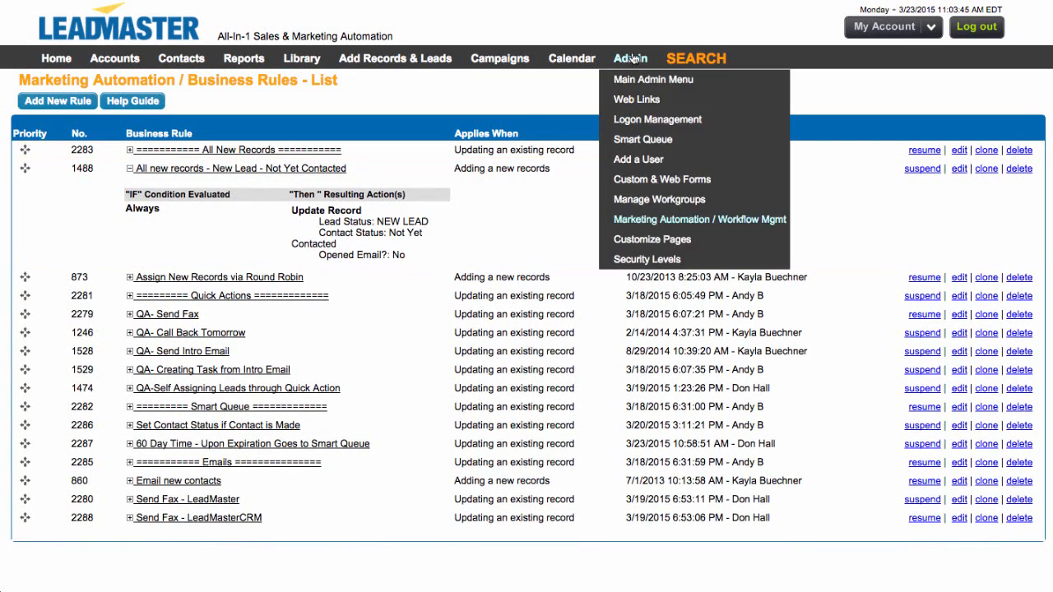
pyautogui.click(646, 140)
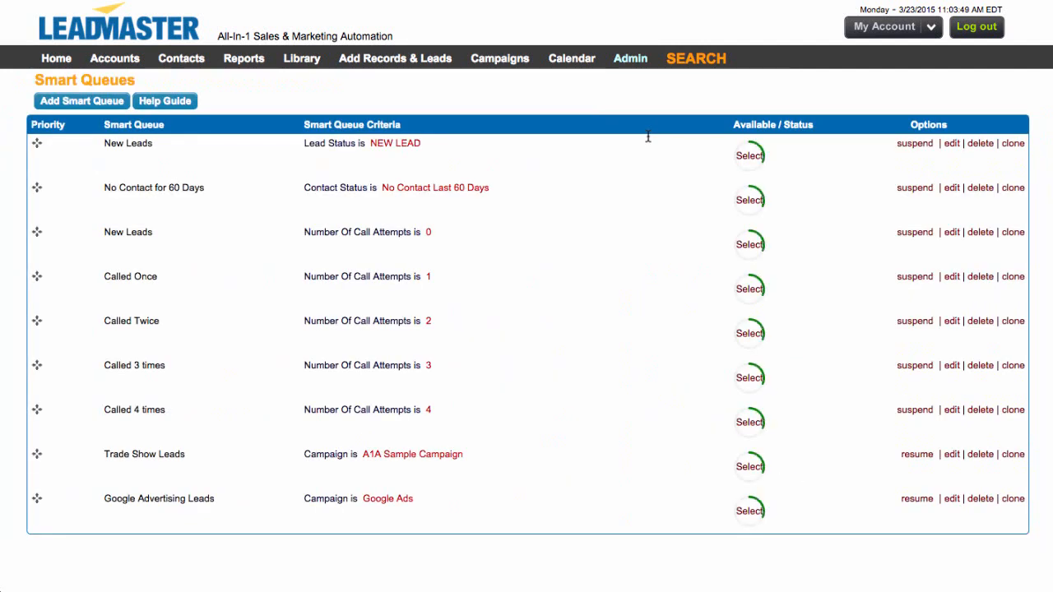
pyautogui.click(747, 158)
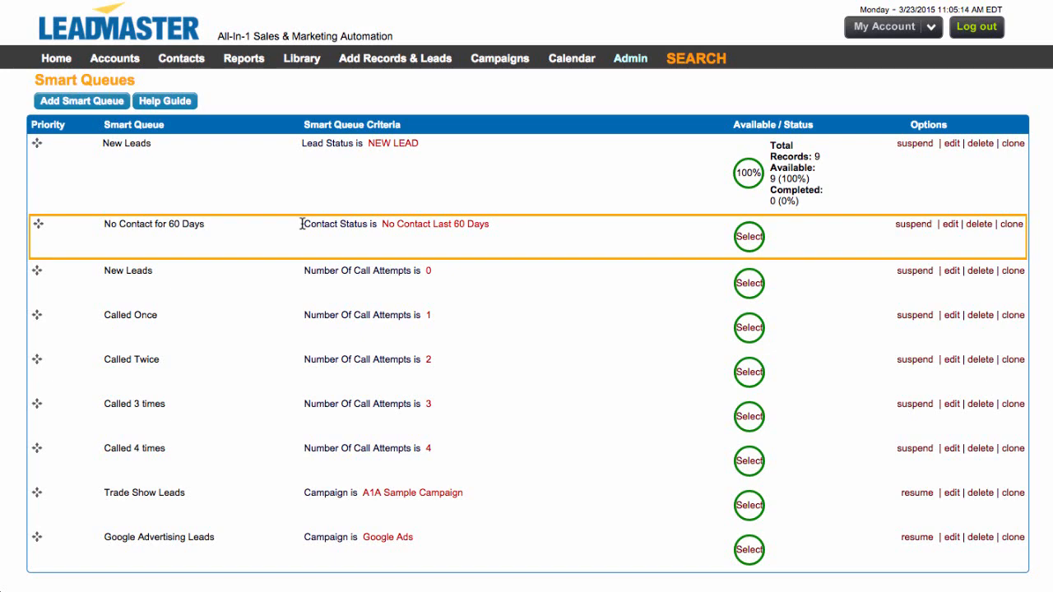
# Step: Open the Sales Update page customization and view the reference table values for Contact Status
pyautogui.moveTo(630, 59)
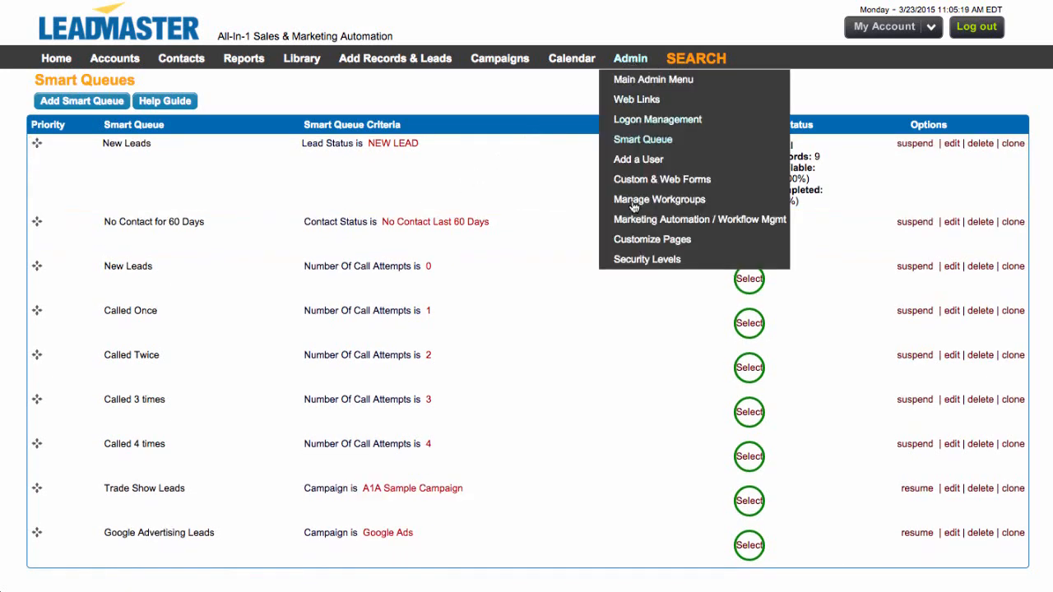
pyautogui.click(645, 242)
pyautogui.click(112, 249)
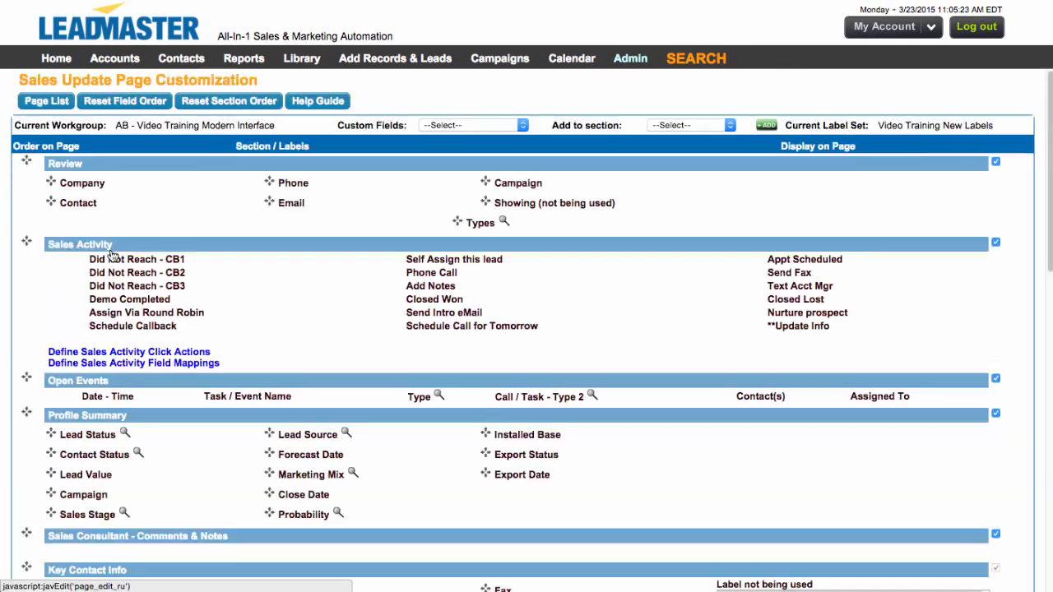
pyautogui.click(137, 454)
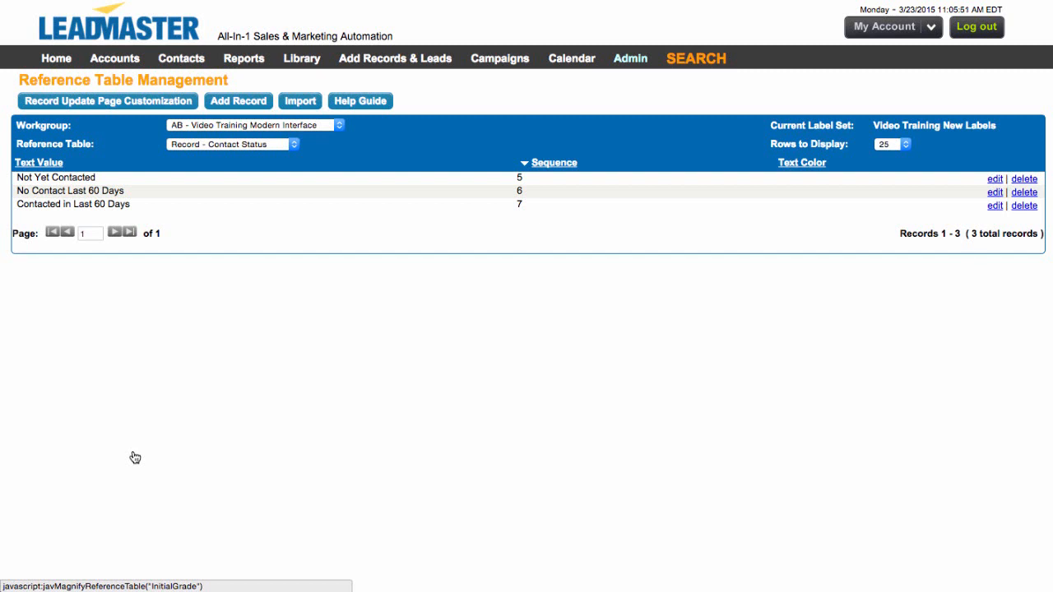
# Step: Go back to the business rules list and review the "All new records - New Lead - Not Yet Contacted" rule, collapsing it again
pyautogui.moveTo(643, 65)
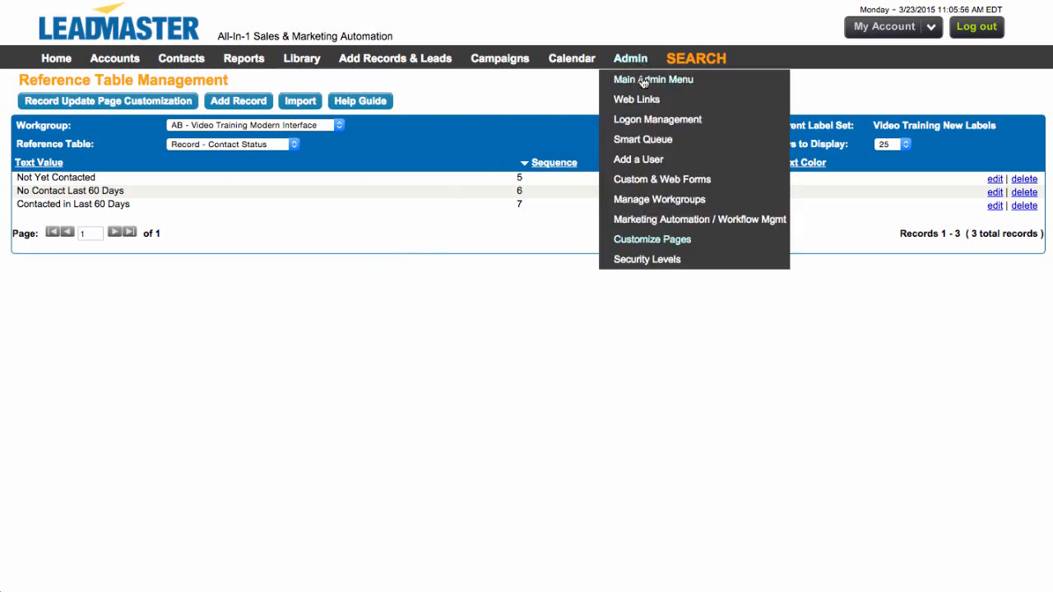
pyautogui.click(654, 219)
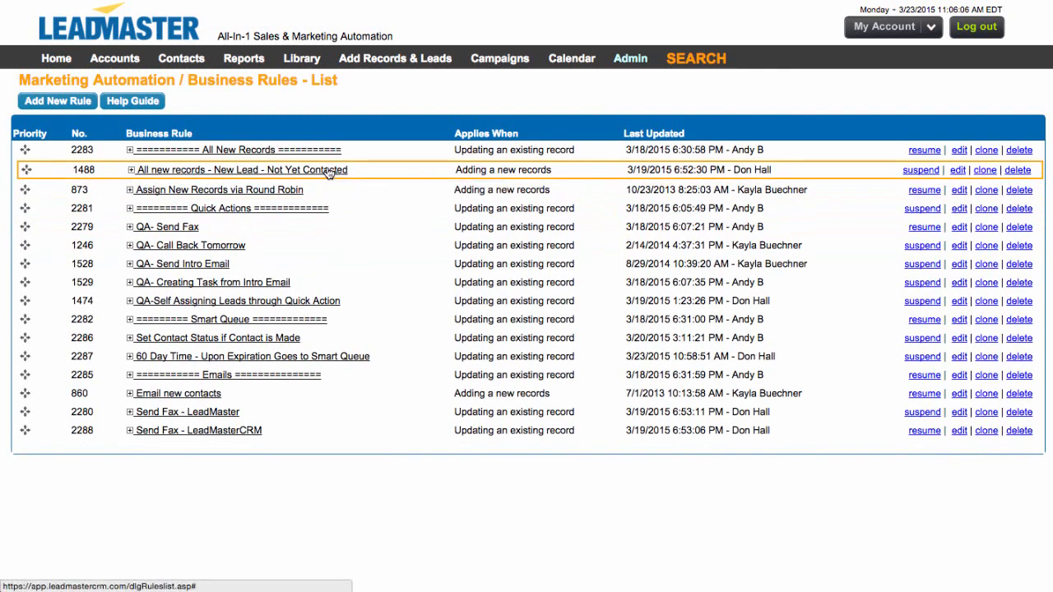
pyautogui.click(329, 171)
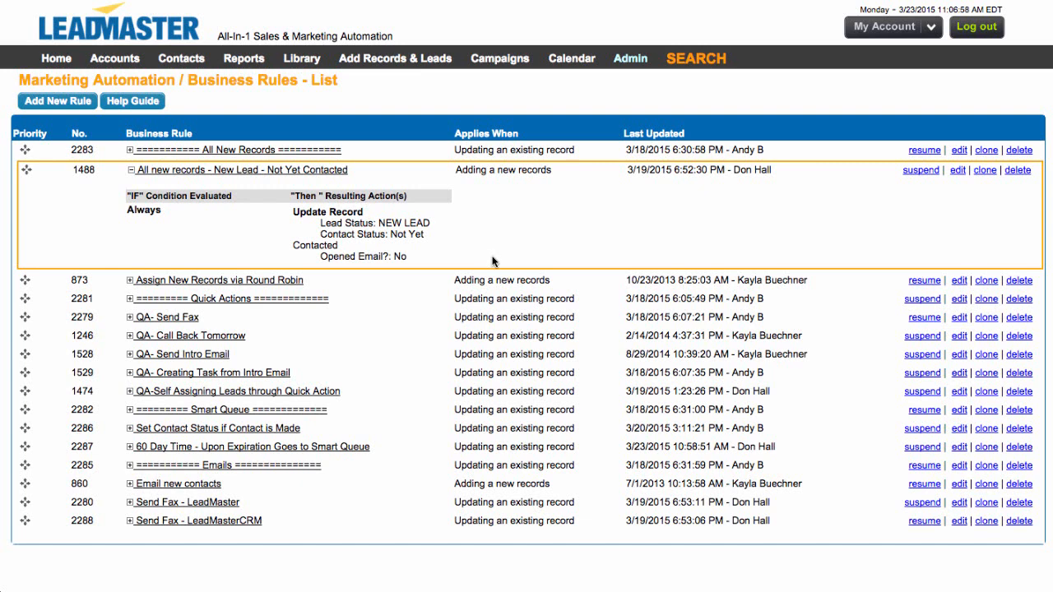
pyautogui.click(333, 171)
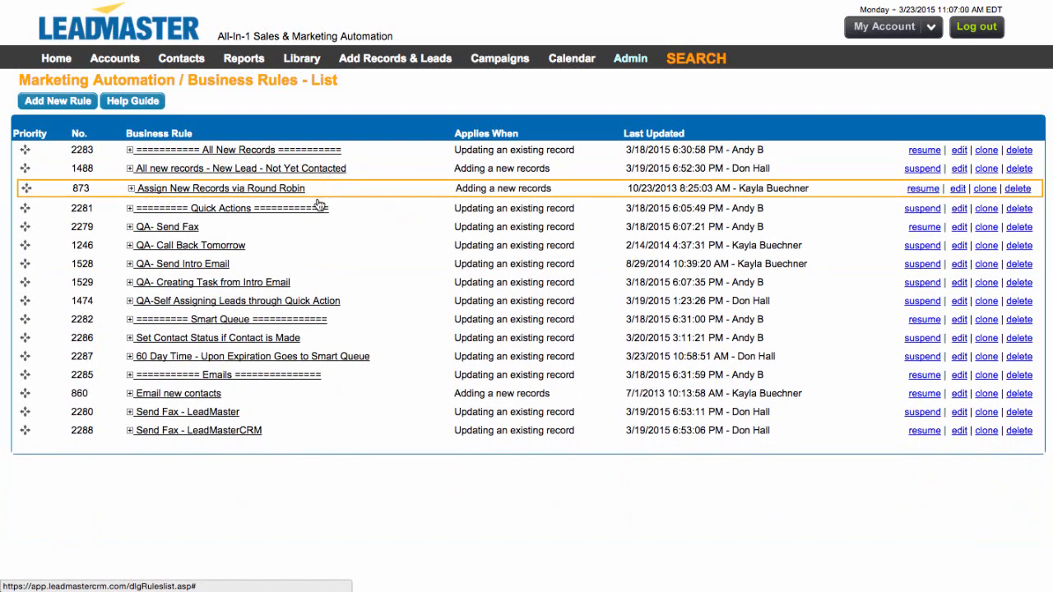
# Step: Expand the "Set Contact Status if Contact is Made" and "60 Day Time - Upon Expiration Goes to Smart Queue" rules to examine their conditions and actions
pyautogui.click(266, 340)
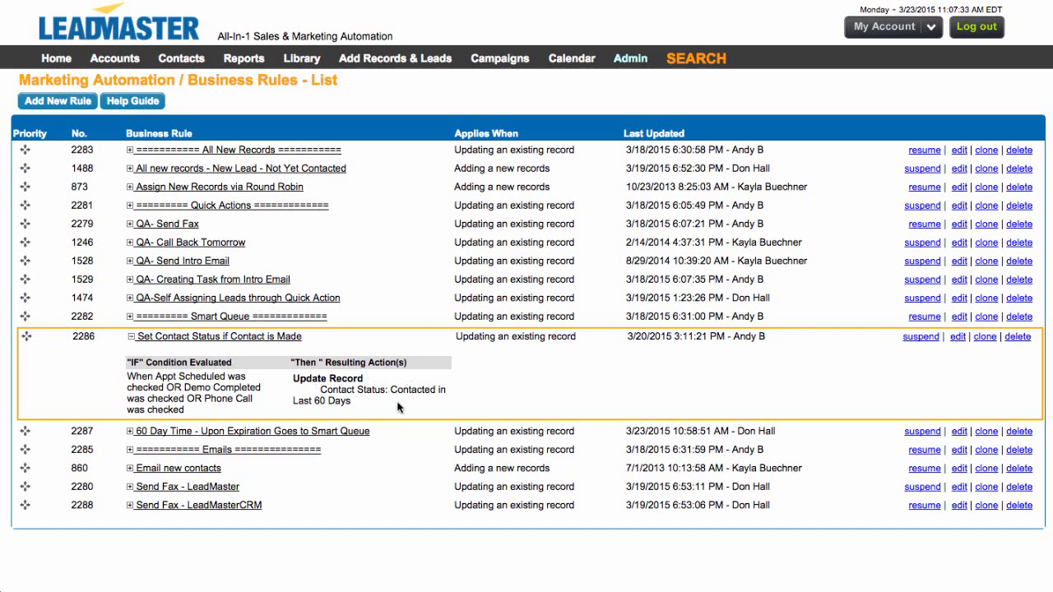
pyautogui.click(349, 431)
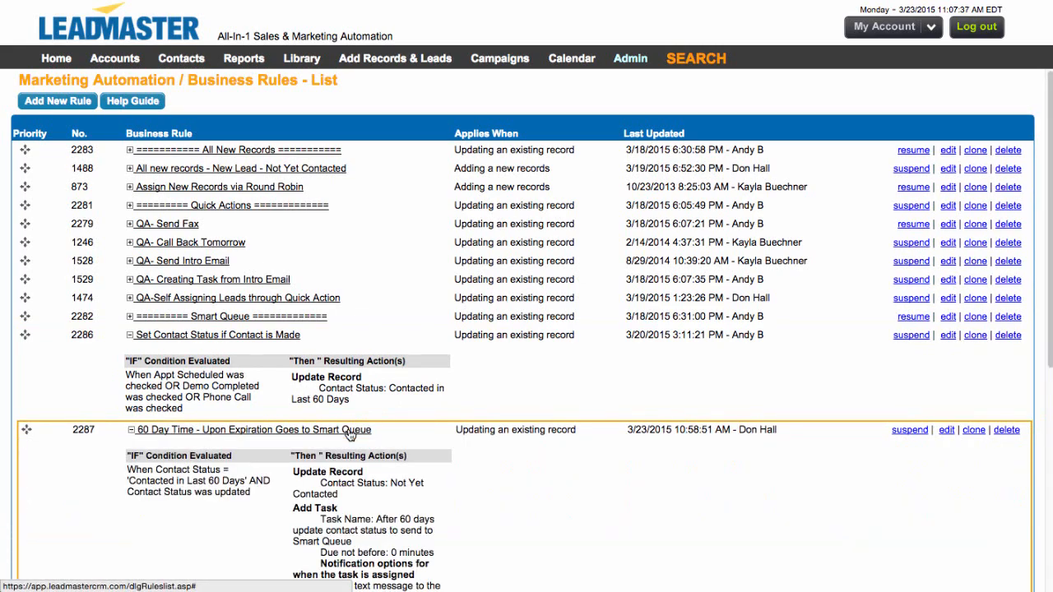
pyautogui.scroll(-5, 350, 434)
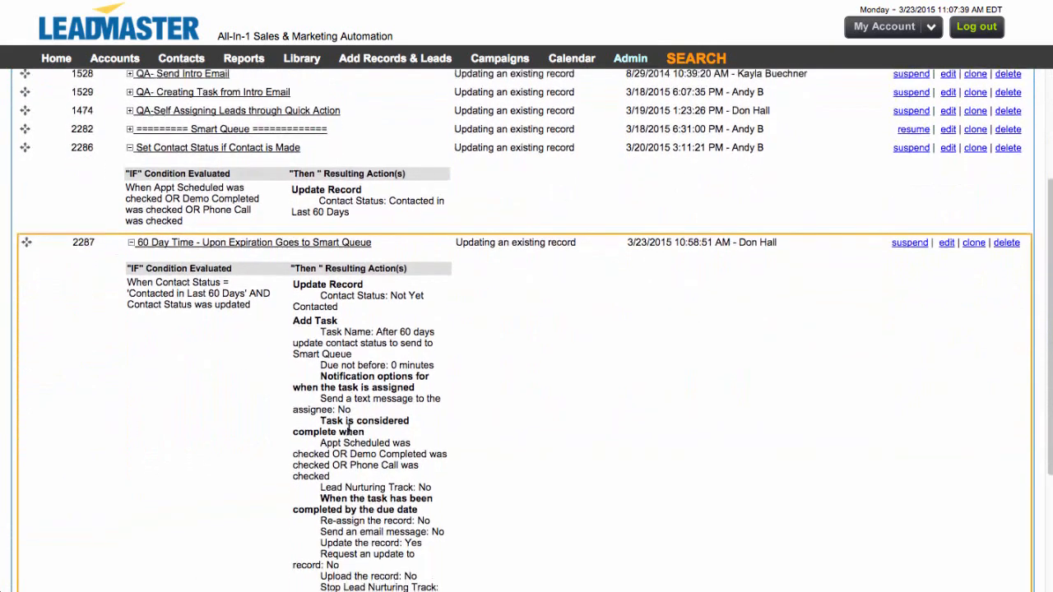
pyautogui.scroll(-1, 349, 429)
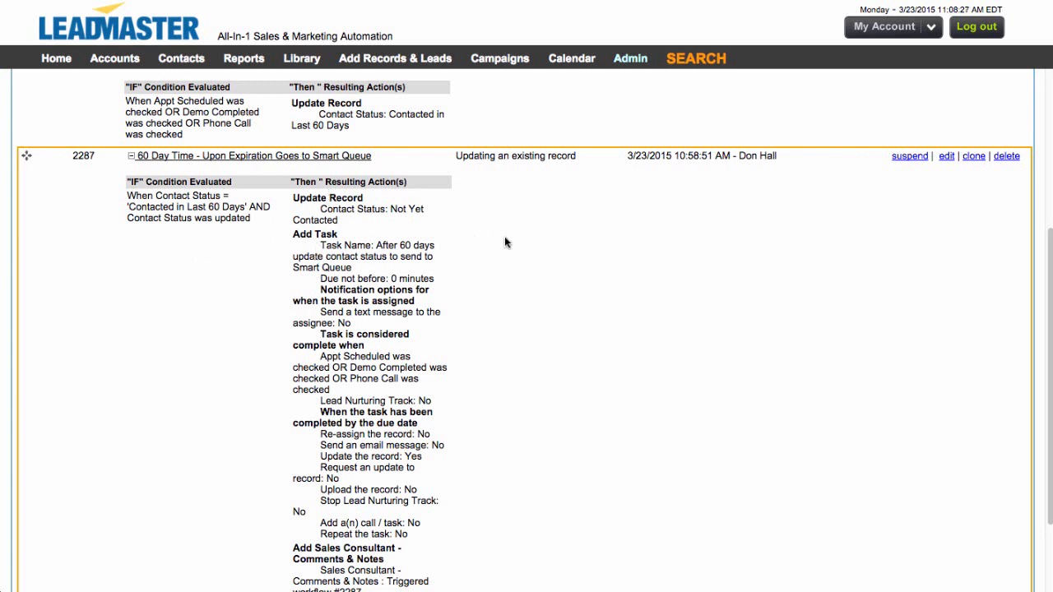
# Step: Open the Add Task action of the "60 Day Time - Upon Expiration Goes to Smart Queue" rule for editing
pyautogui.click(947, 158)
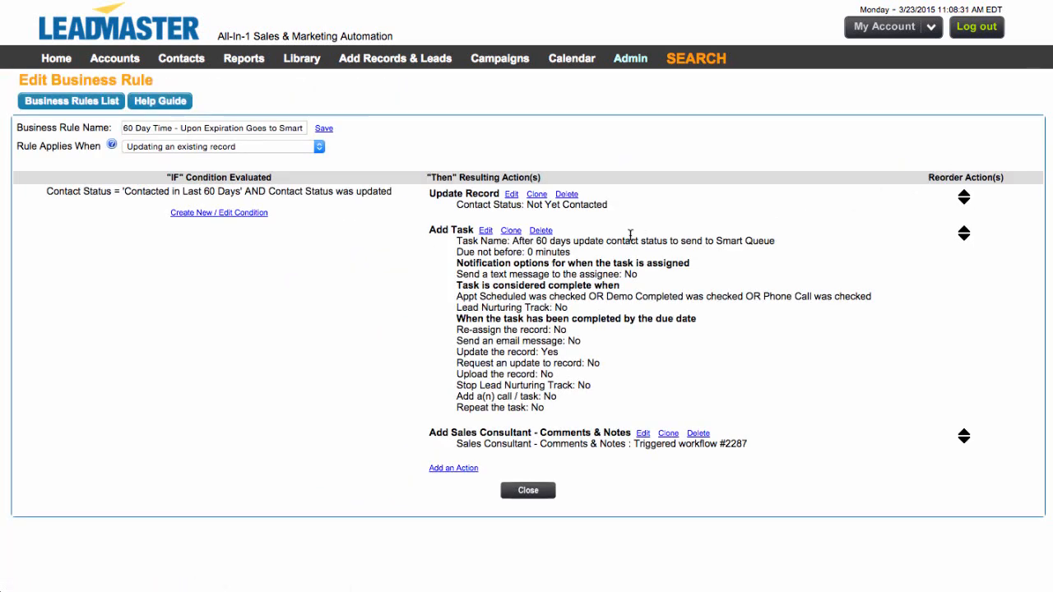
pyautogui.click(485, 231)
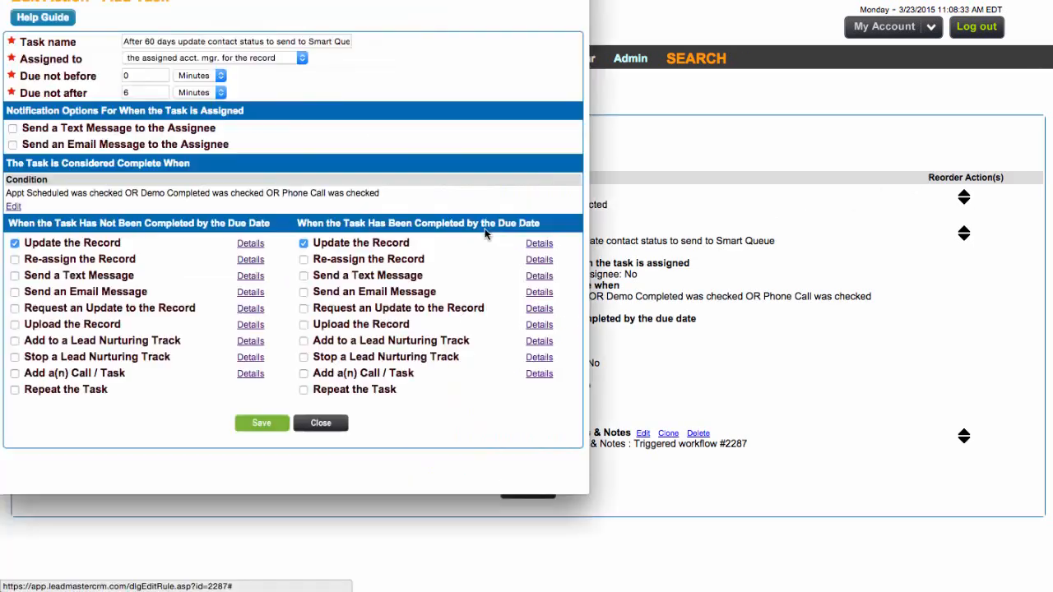
# Step: Set the task's Due not after limit to 60 Days
pyautogui.click(158, 93)
pyautogui.write('0')
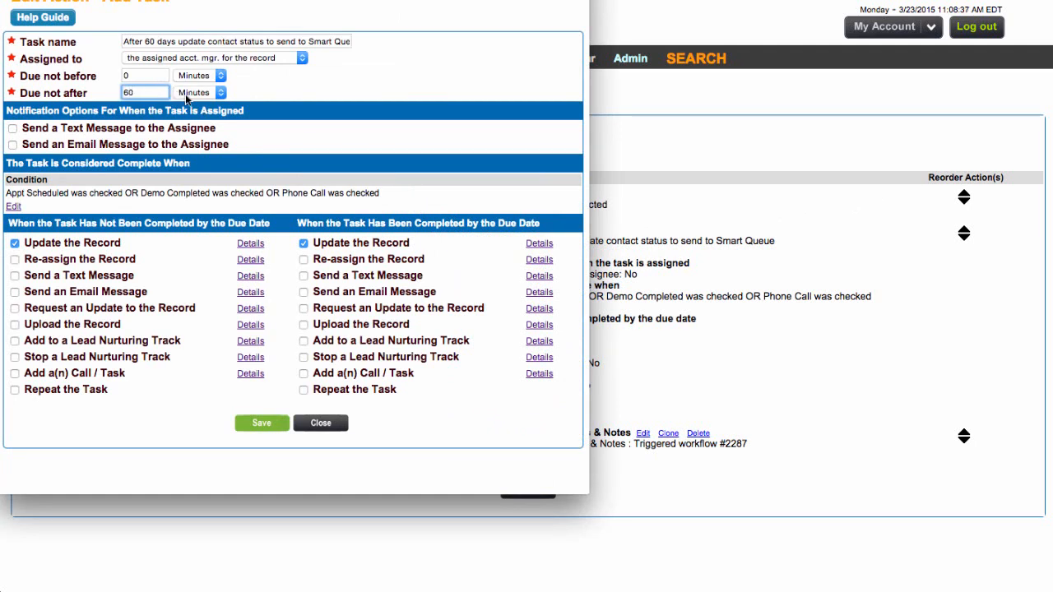
pyautogui.click(200, 92)
pyautogui.click(195, 117)
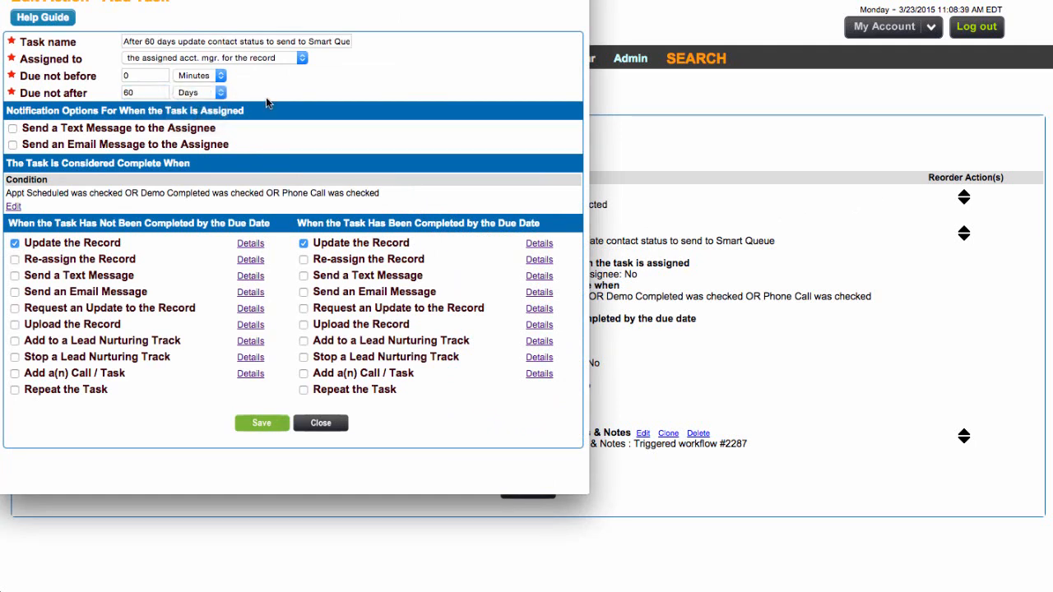
# Step: Set the task's Due not after limit back to 6 Minutes
pyautogui.click(154, 93)
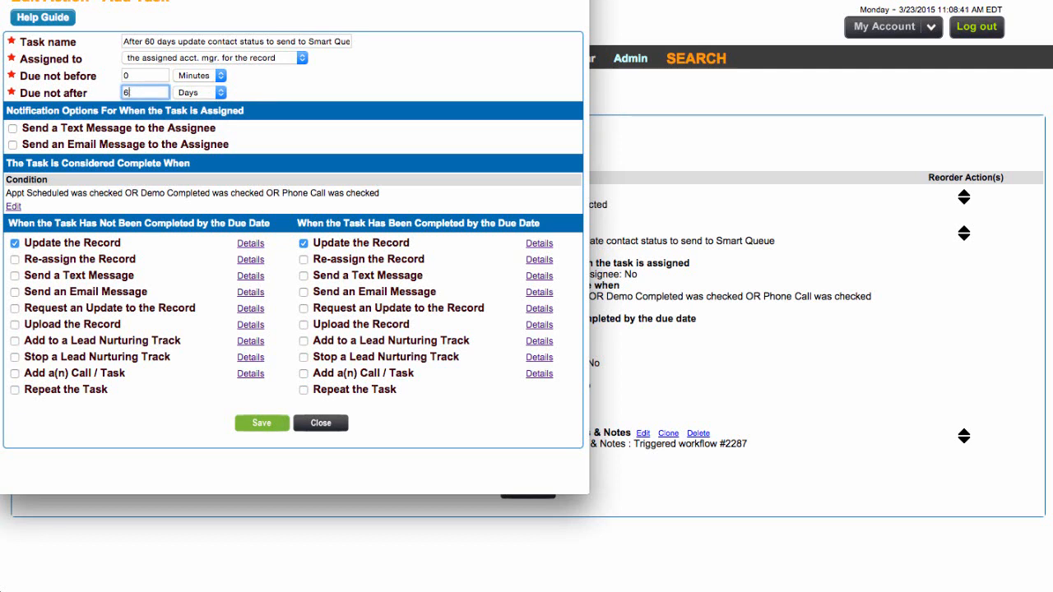
pyautogui.click(200, 92)
pyautogui.click(196, 74)
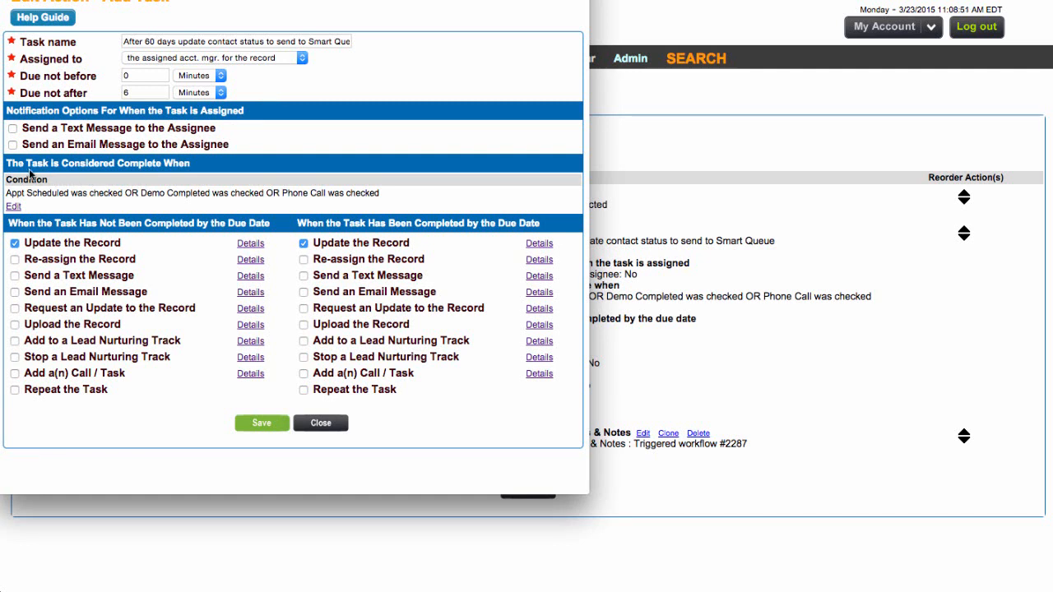
# Step: Examine the task's completion condition, highlighting its heading and the Demo Completed and Phone Call criteria
pyautogui.moveTo(27, 162); pyautogui.dragTo(195, 162)
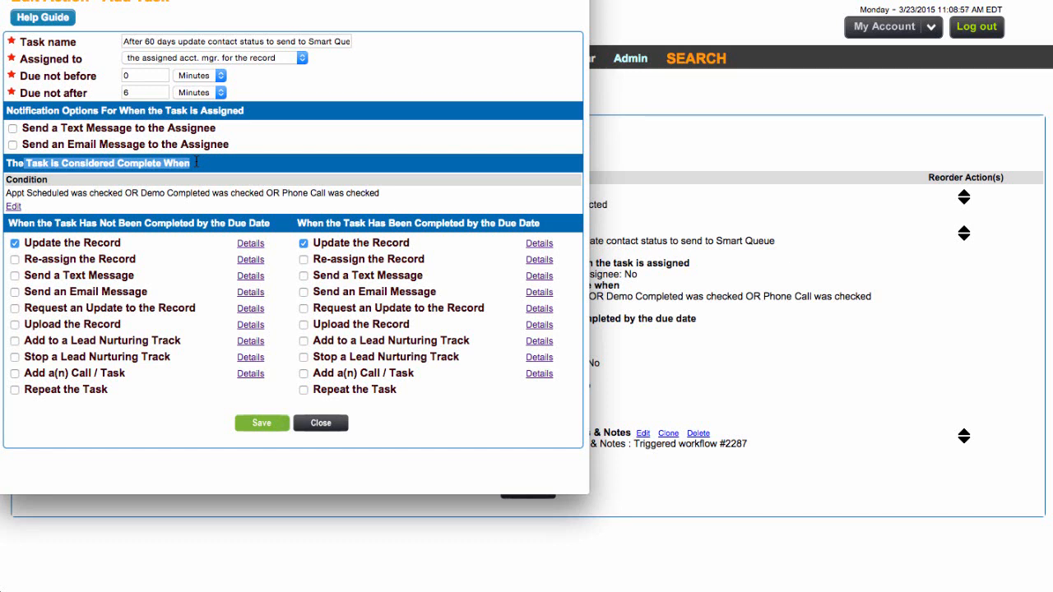
pyautogui.click(7, 192)
pyautogui.moveTo(7, 193); pyautogui.dragTo(213, 194)
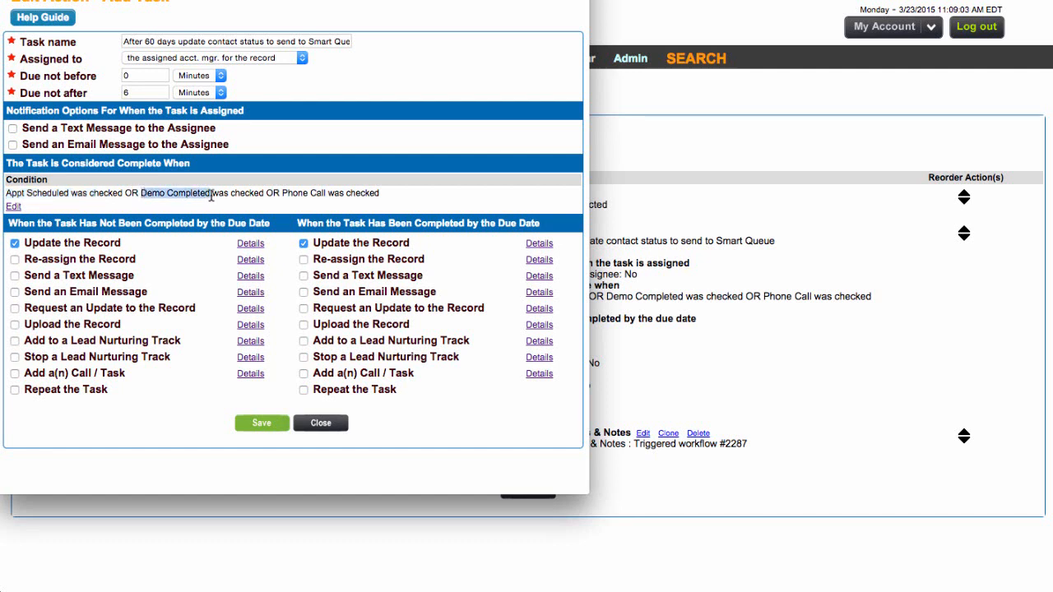
pyautogui.moveTo(282, 193); pyautogui.dragTo(325, 194)
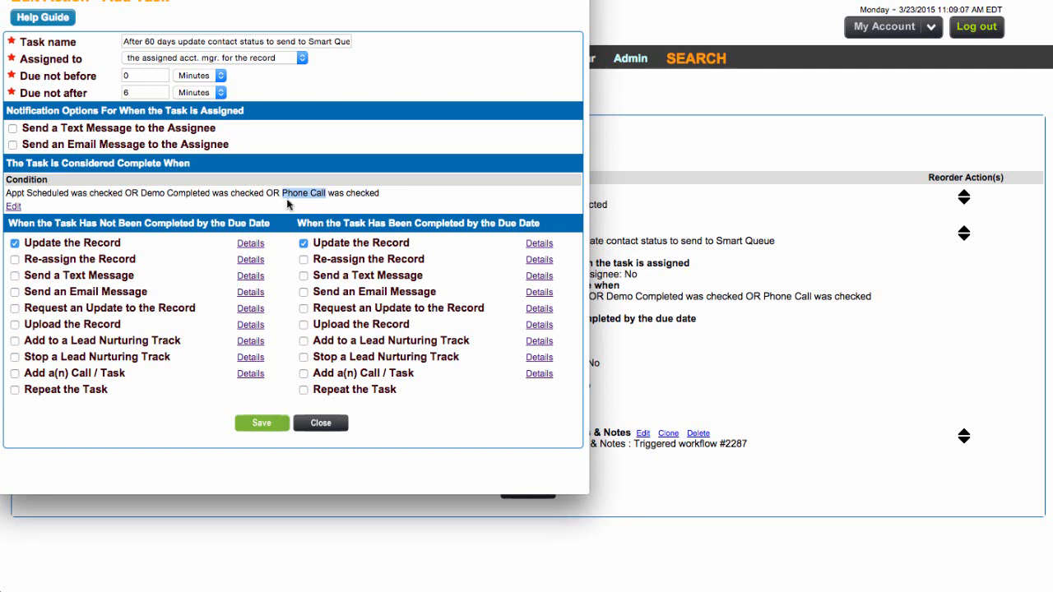
# Step: Review the Update the Record details for a task not completed by the due date, highlighting Contact Status, and close them unsaved
pyautogui.moveTo(57, 222); pyautogui.dragTo(268, 221)
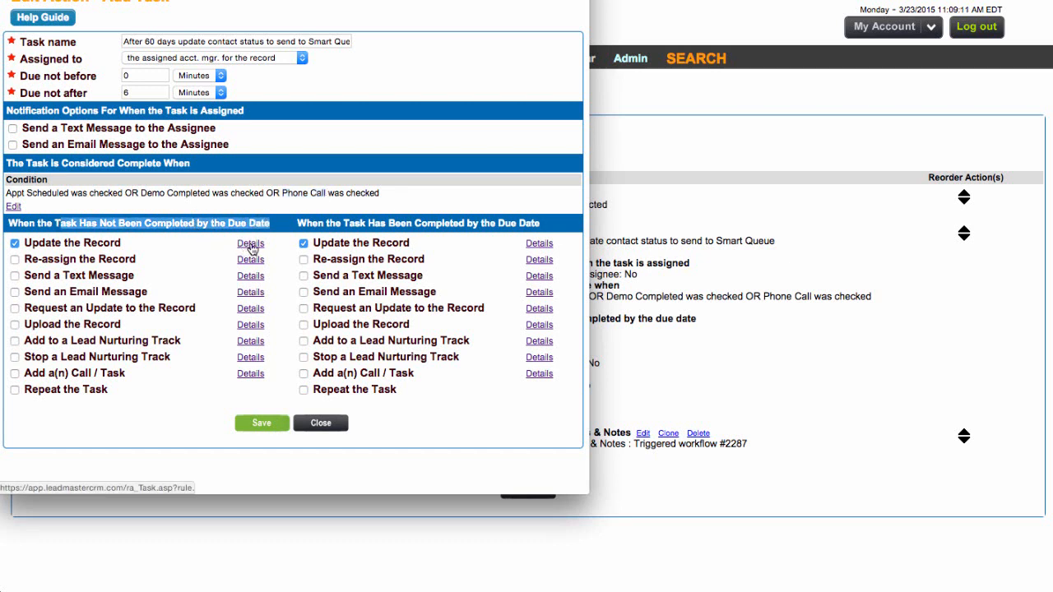
pyautogui.click(251, 244)
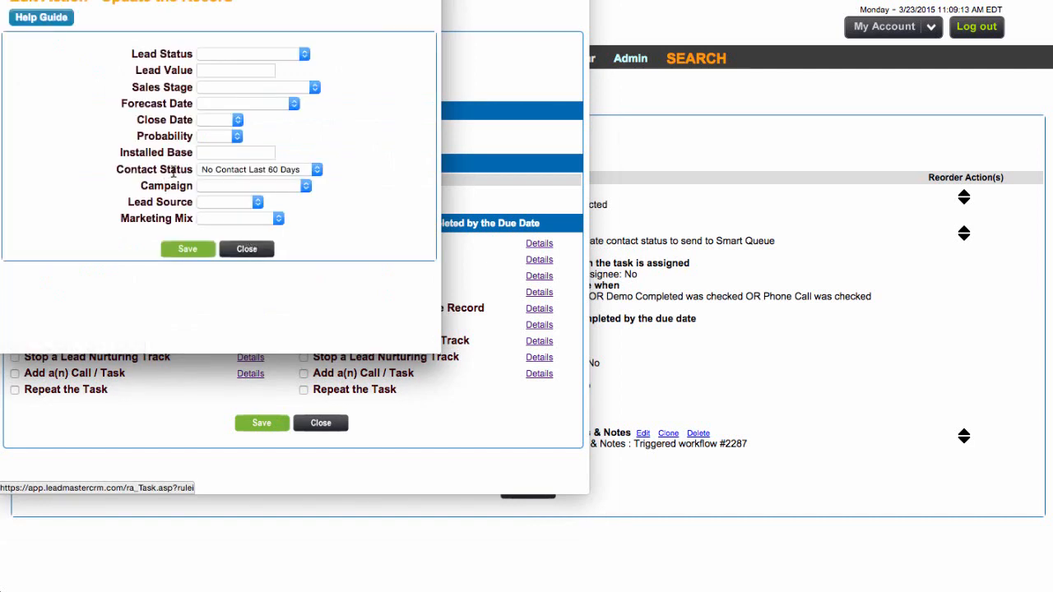
pyautogui.moveTo(116, 168); pyautogui.dragTo(193, 170)
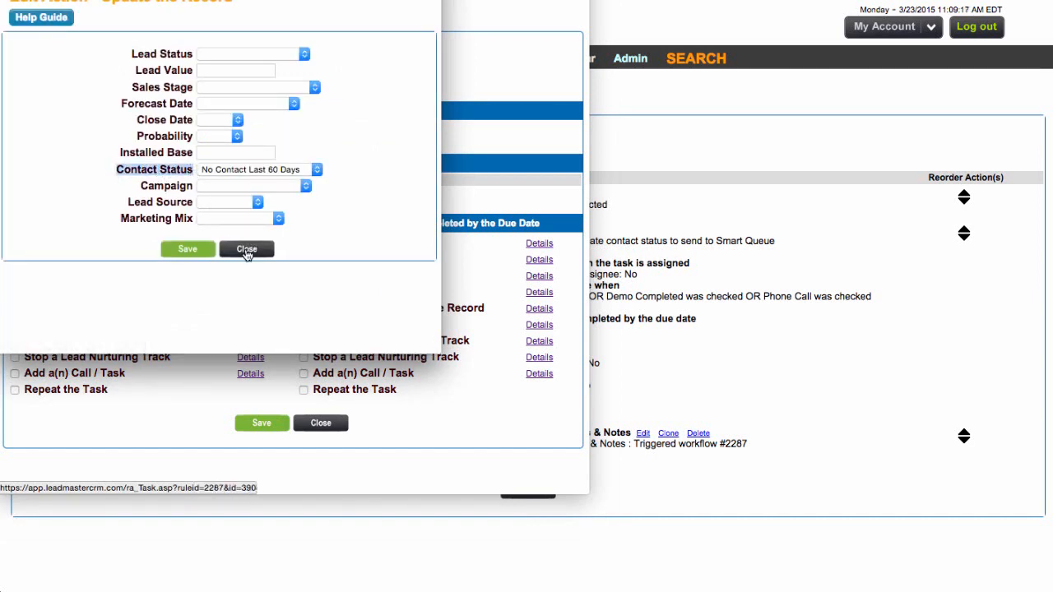
pyautogui.click(247, 250)
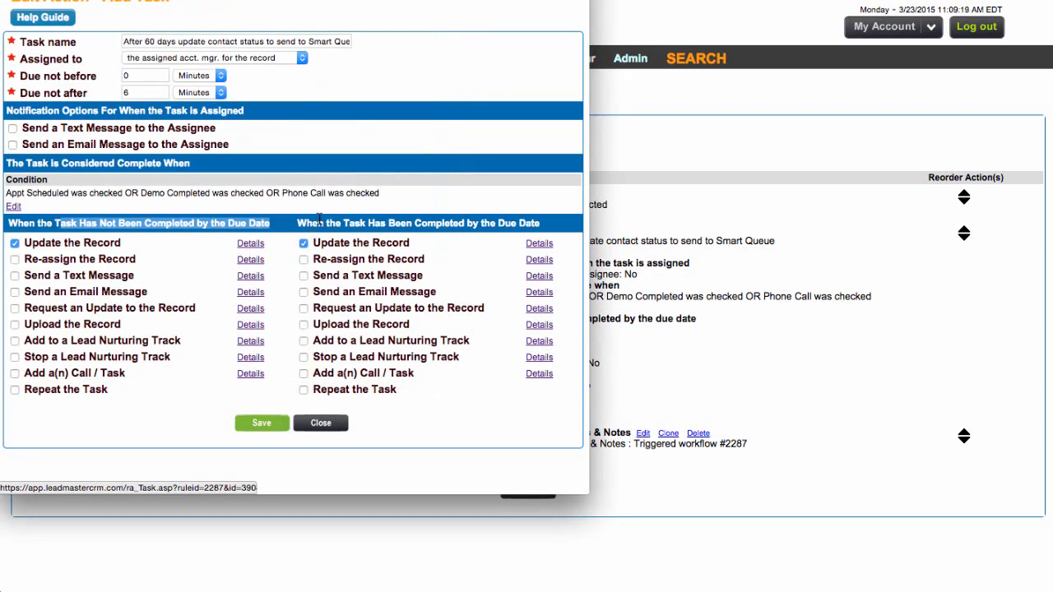
# Step: Review the Update the Record details for a task completed by the due date, highlighting its heading and Contact Status, and close them unsaved
pyautogui.moveTo(321, 223); pyautogui.dragTo(520, 225)
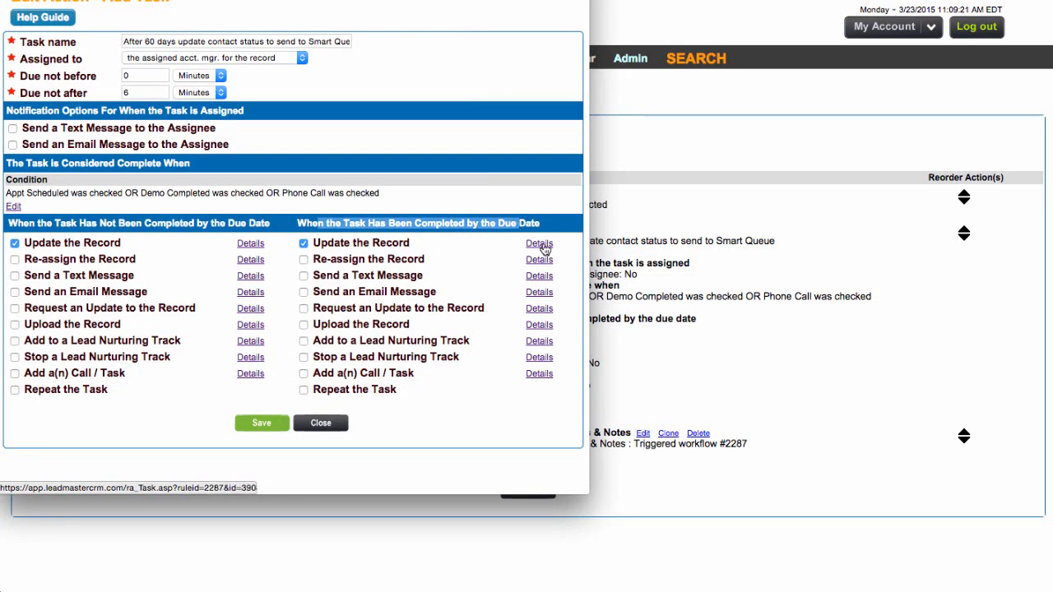
pyautogui.click(543, 247)
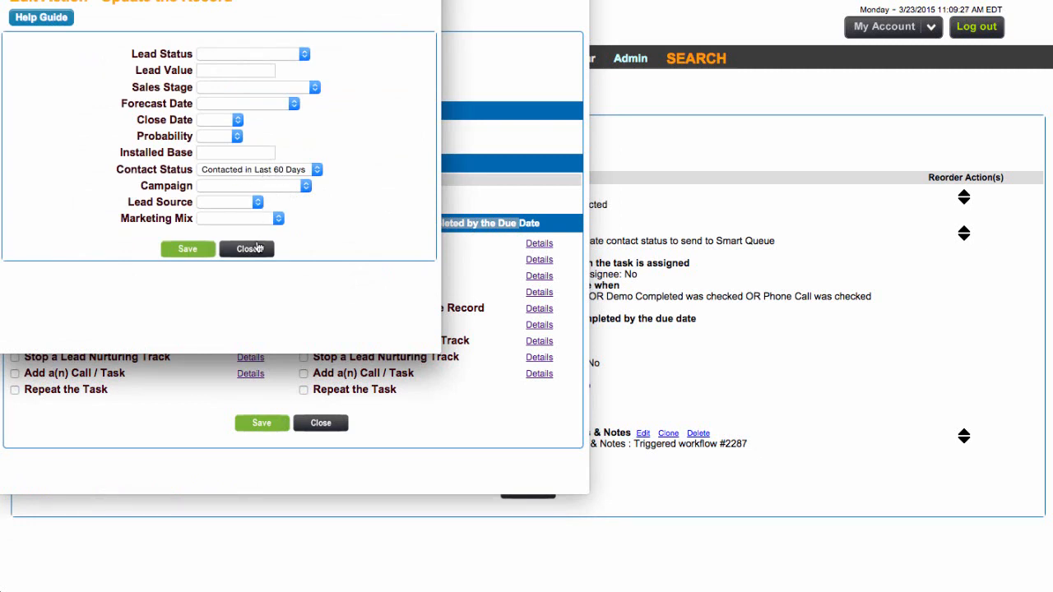
pyautogui.moveTo(115, 169); pyautogui.dragTo(217, 173)
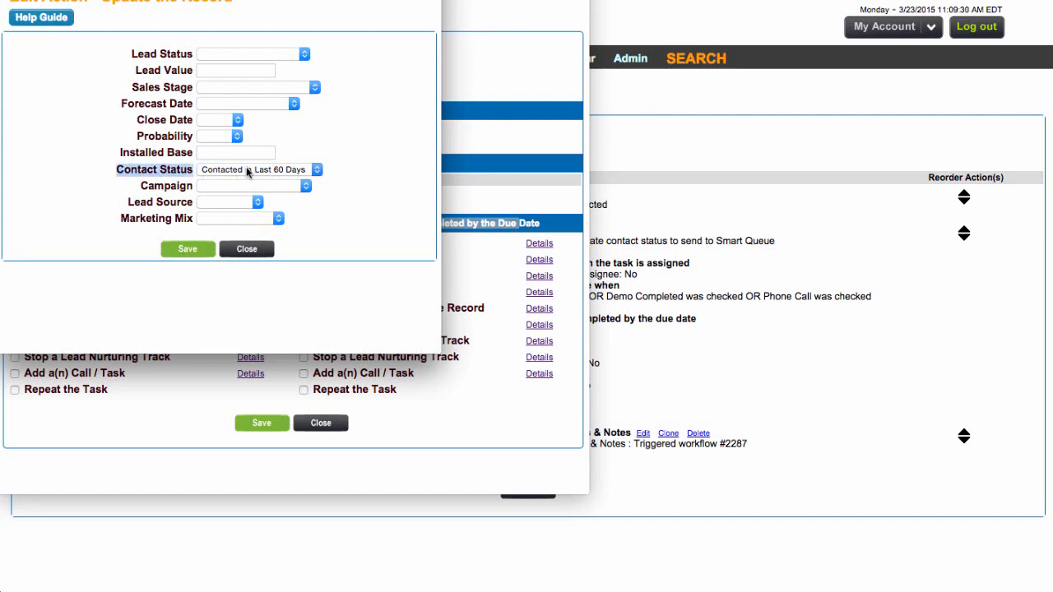
pyautogui.click(251, 248)
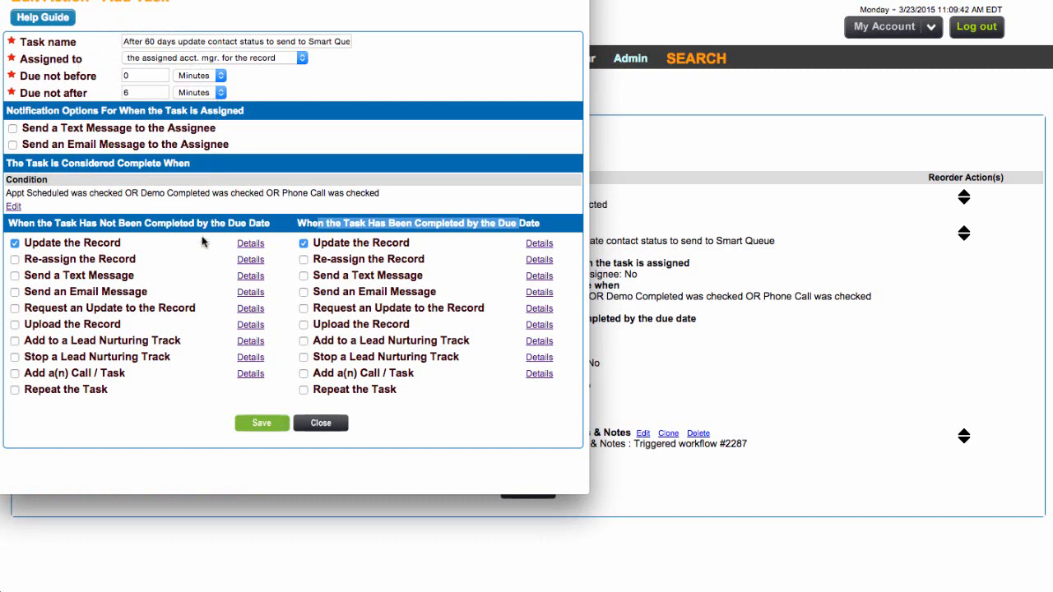
# Step: Compare the Contact Status in the Update the Record details for tasks not completed and completed by the due date
pyautogui.moveTo(28, 243); pyautogui.dragTo(125, 245)
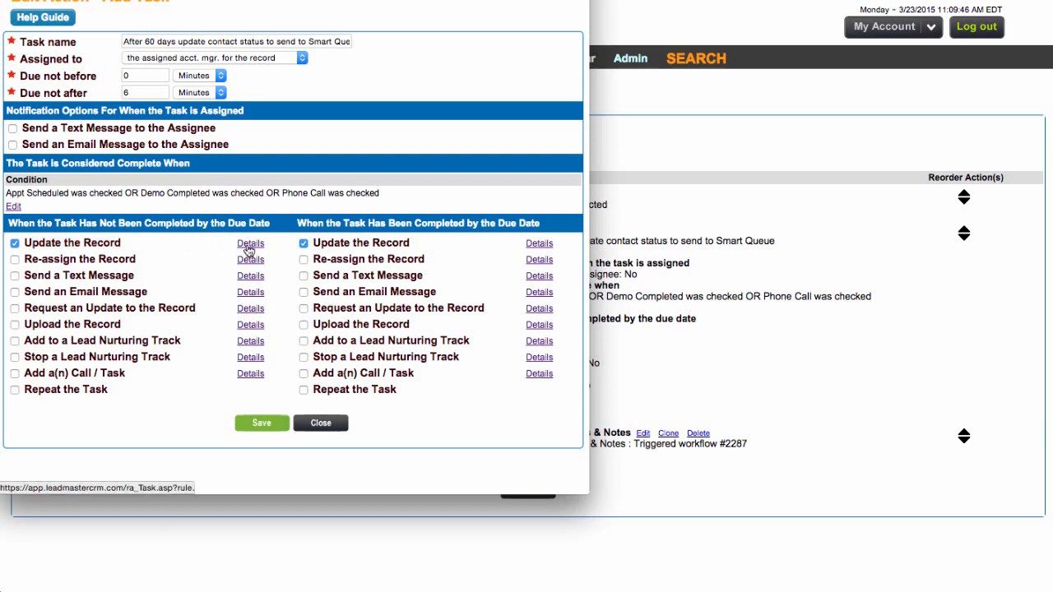
pyautogui.click(249, 245)
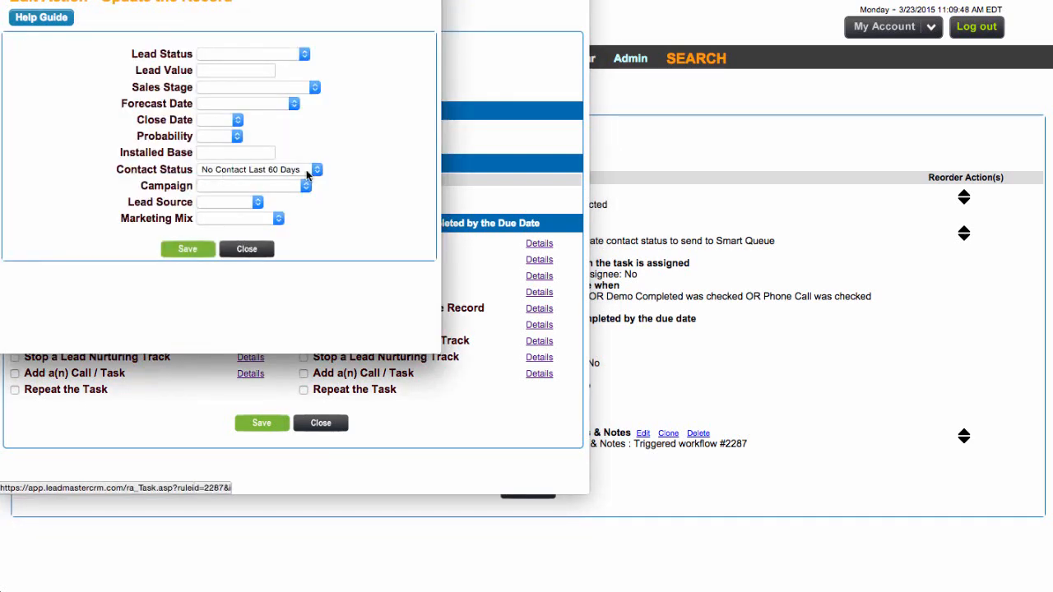
pyautogui.click(257, 251)
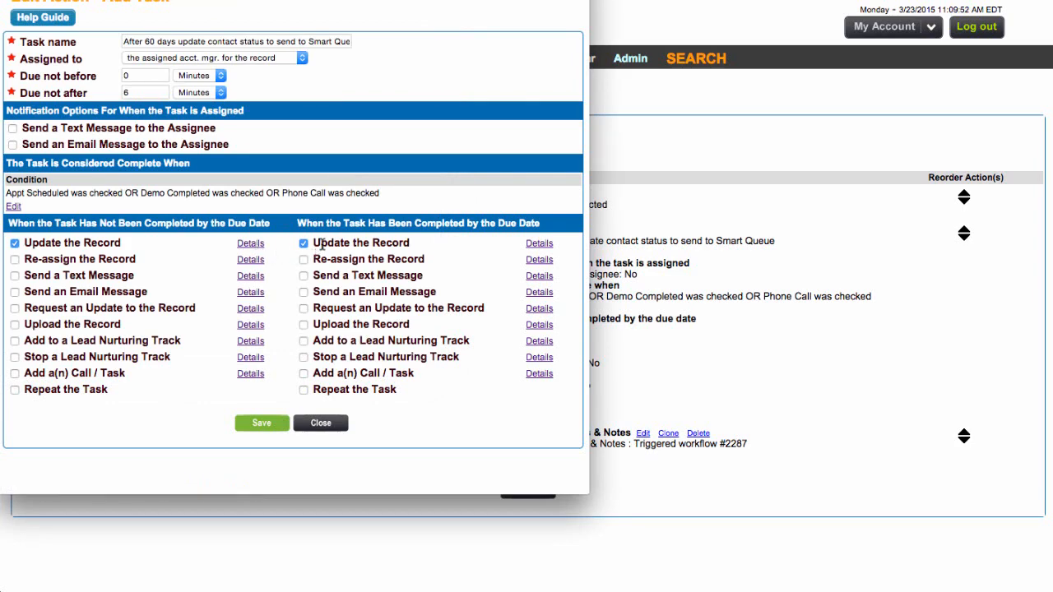
pyautogui.moveTo(313, 243); pyautogui.dragTo(414, 246)
pyautogui.click(539, 244)
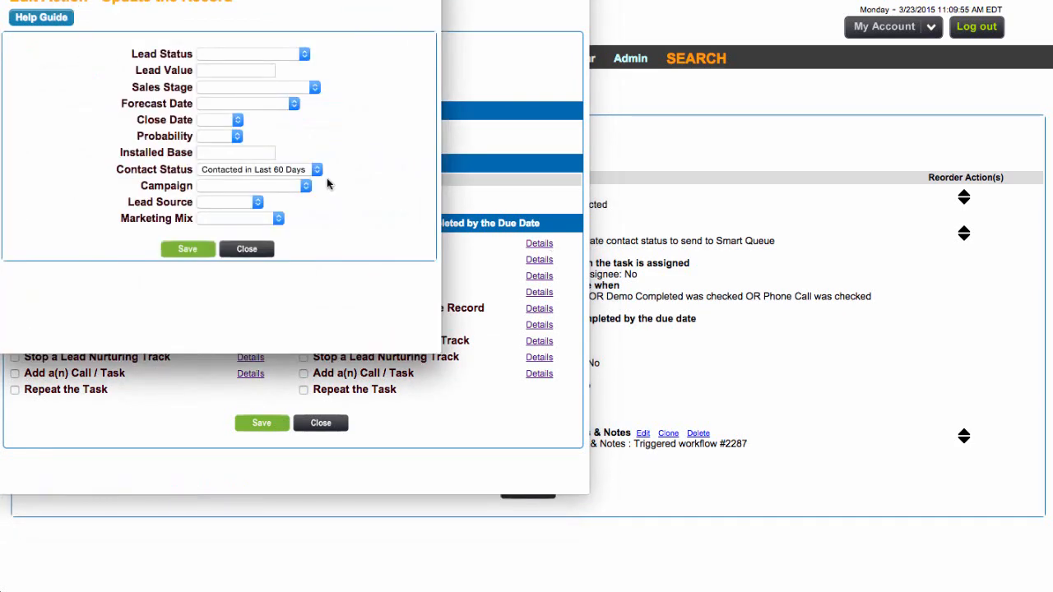
pyautogui.click(260, 250)
# Step: Move the task window clear of the rule's condition, recheck the completed-task Update the Record details, and close the task unsaved
pyautogui.moveTo(327, 0); pyautogui.dragTo(687, 255)
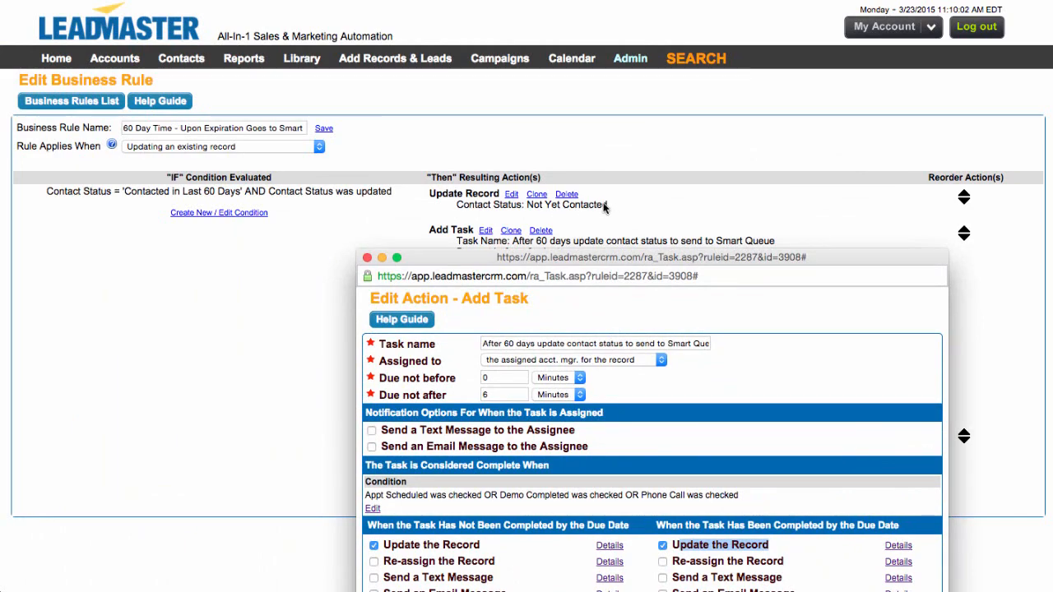
pyautogui.moveTo(567, 259); pyautogui.dragTo(648, 25)
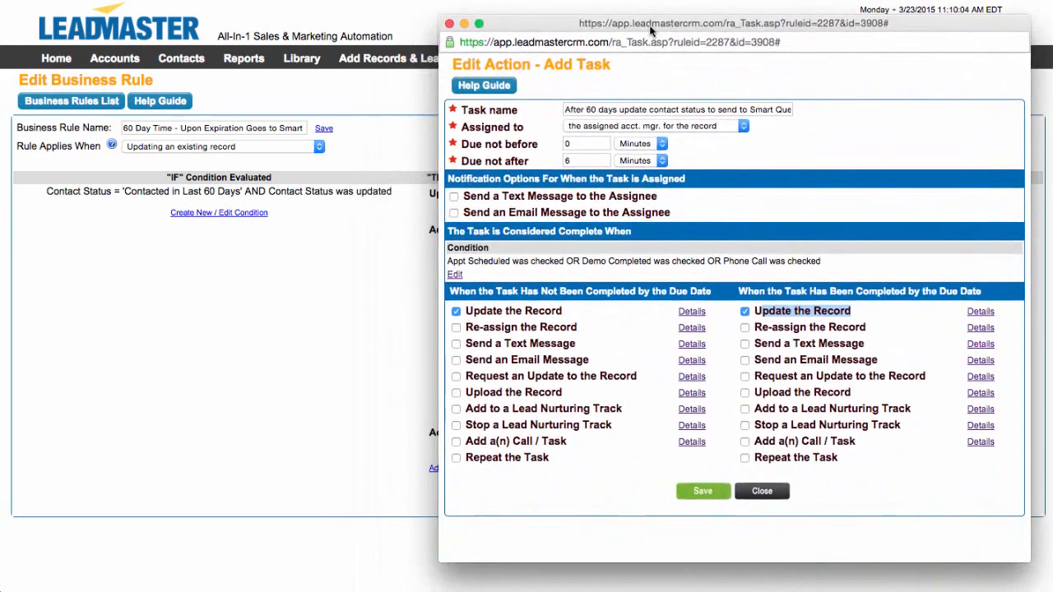
pyautogui.click(980, 311)
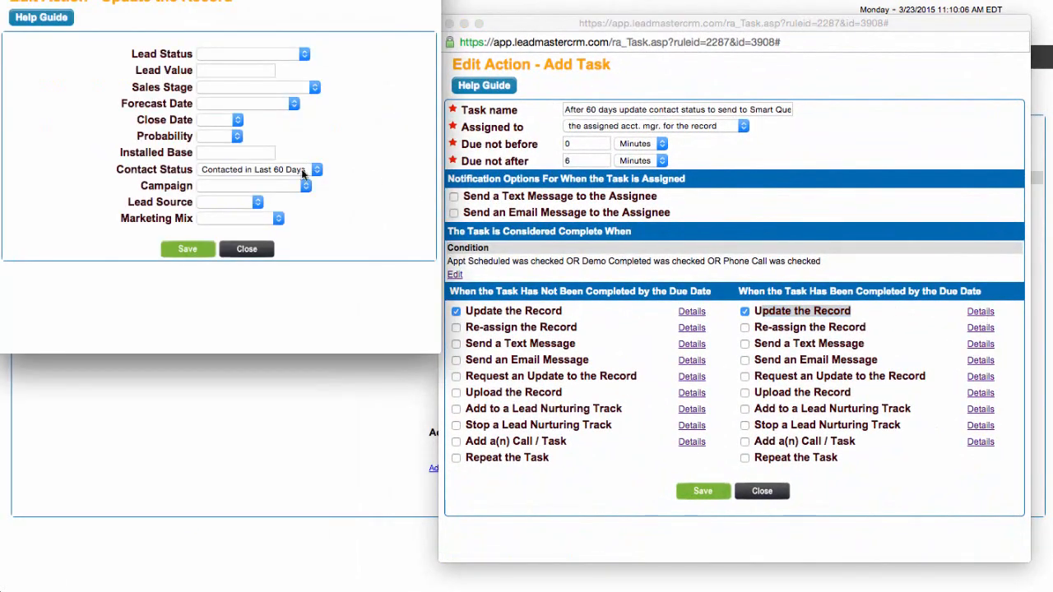
pyautogui.click(248, 249)
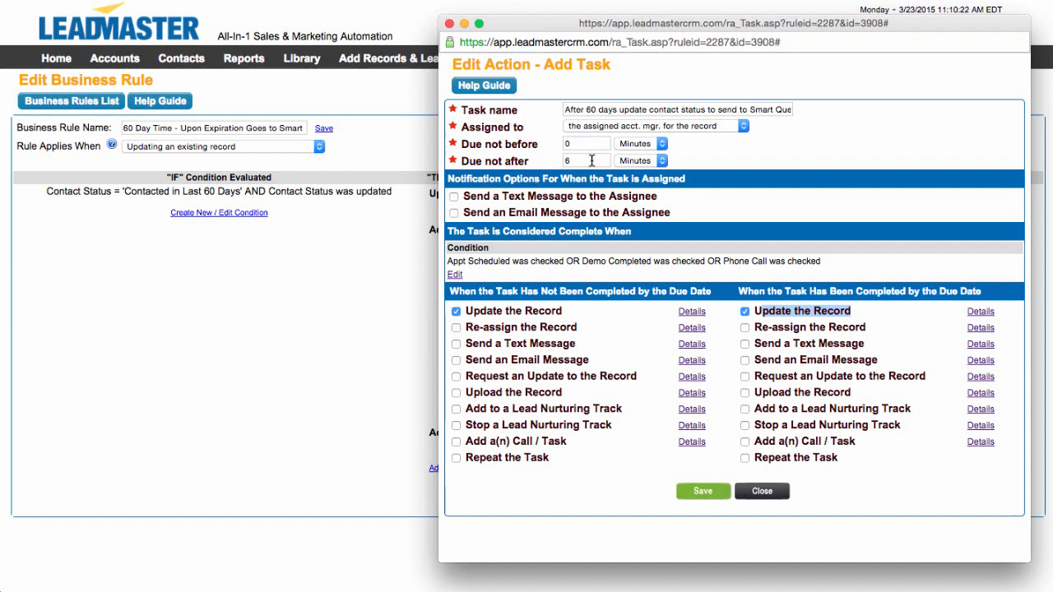
pyautogui.click(991, 314)
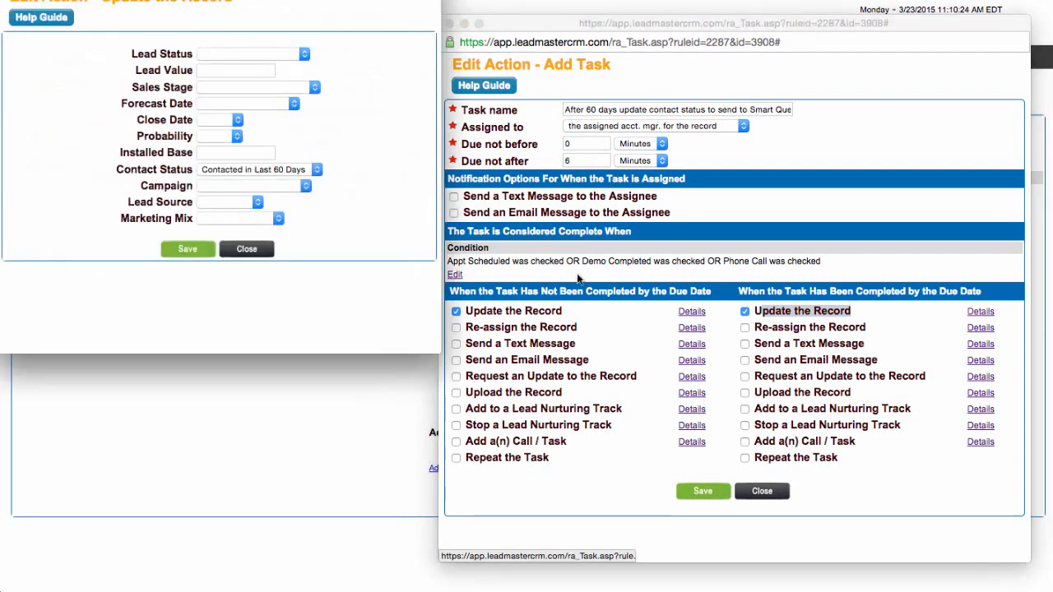
pyautogui.click(246, 250)
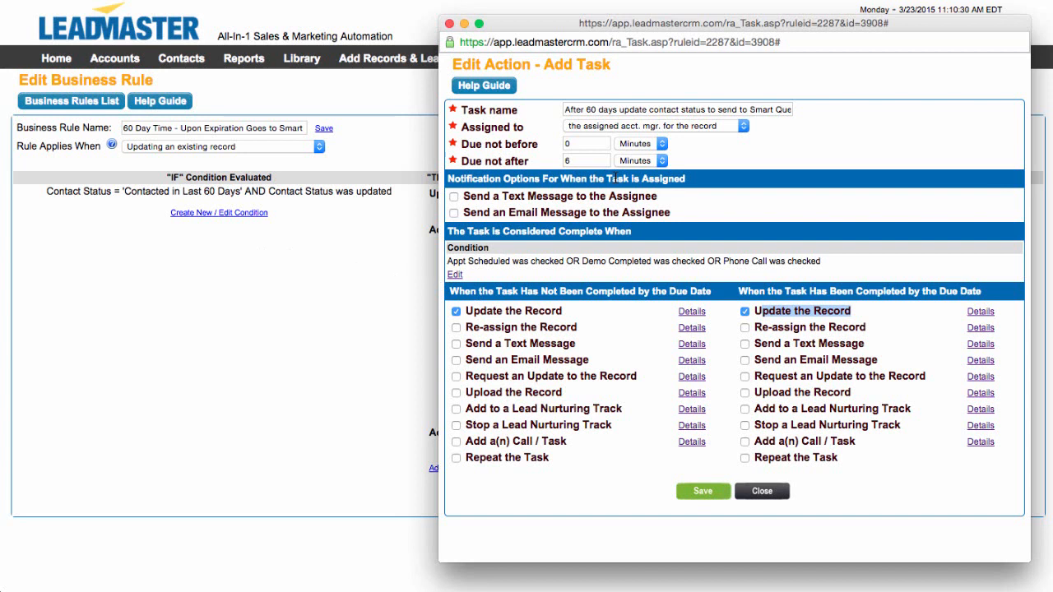
pyautogui.click(761, 491)
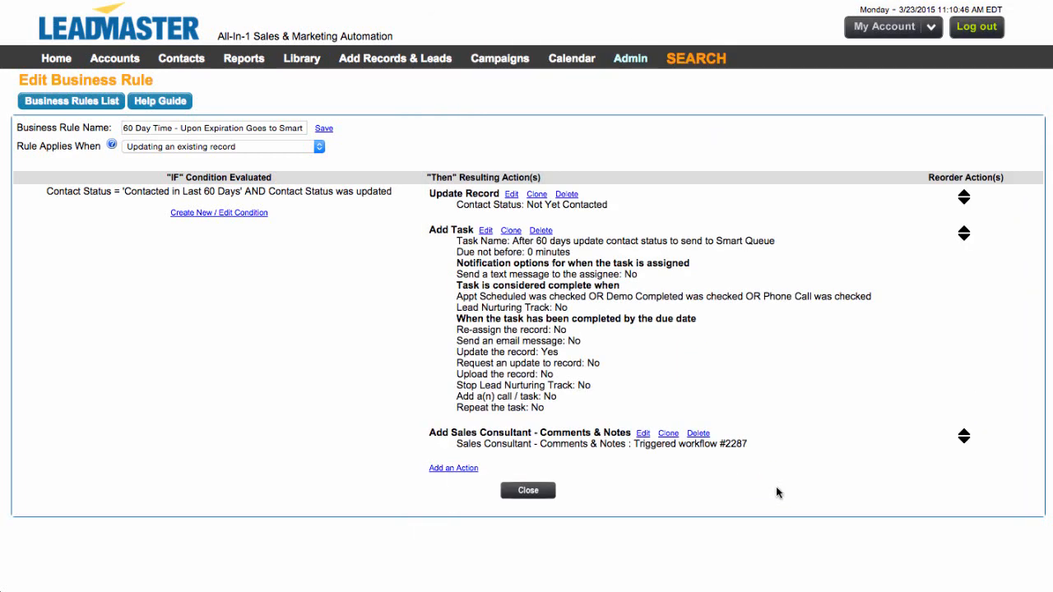
# Step: Return to the home page and open a lead from the New Leads Smart Queue
pyautogui.click(56, 58)
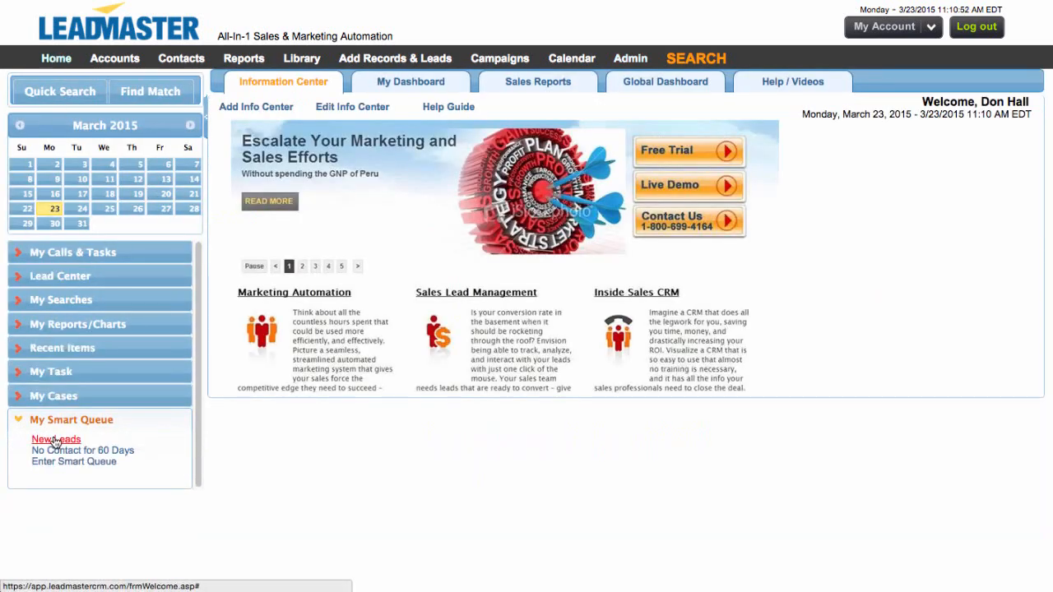
pyautogui.click(55, 440)
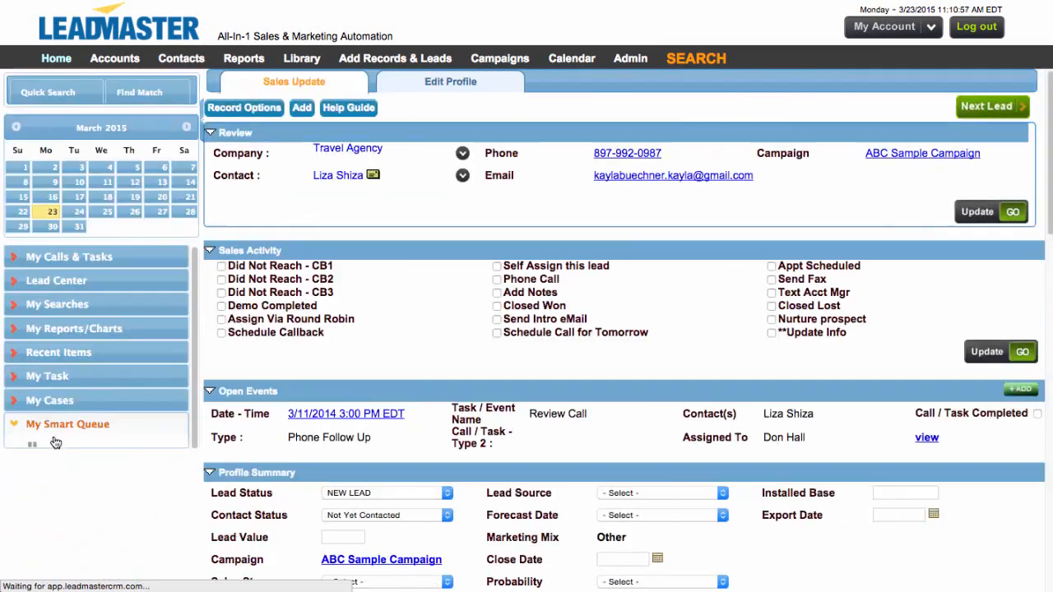
pyautogui.click(90, 425)
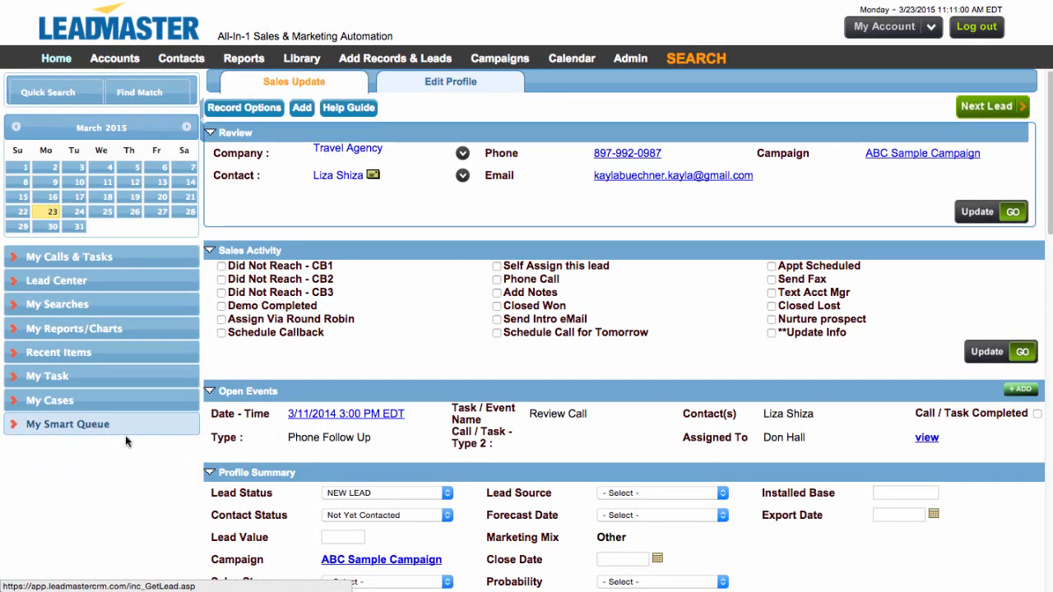
# Step: Set the record's Lead Status to INFO REQUIRED, mark Phone Call as the sales activity, and update the record
pyautogui.click(356, 493)
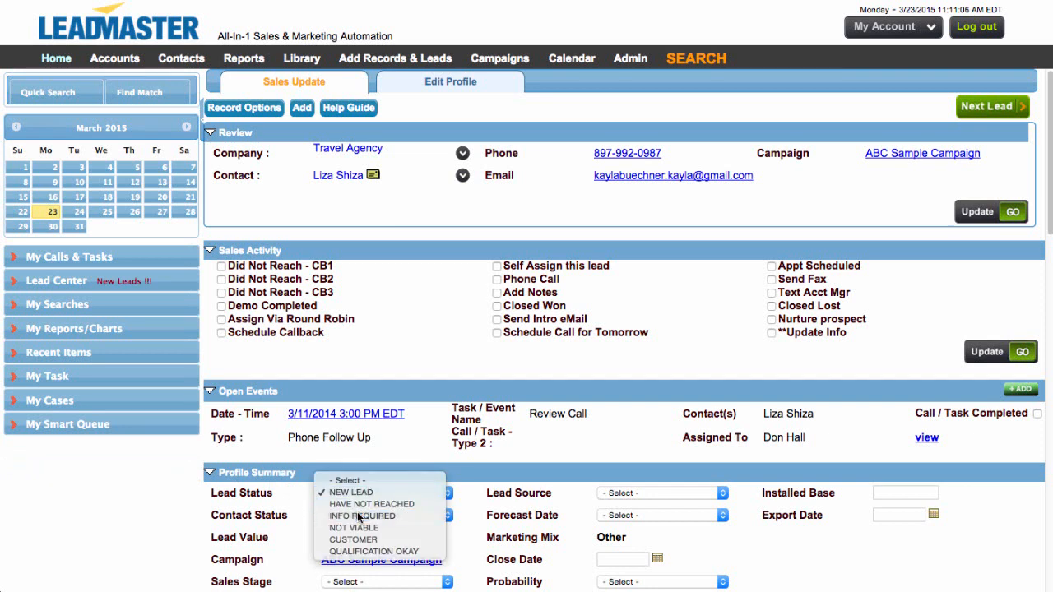
pyautogui.click(358, 516)
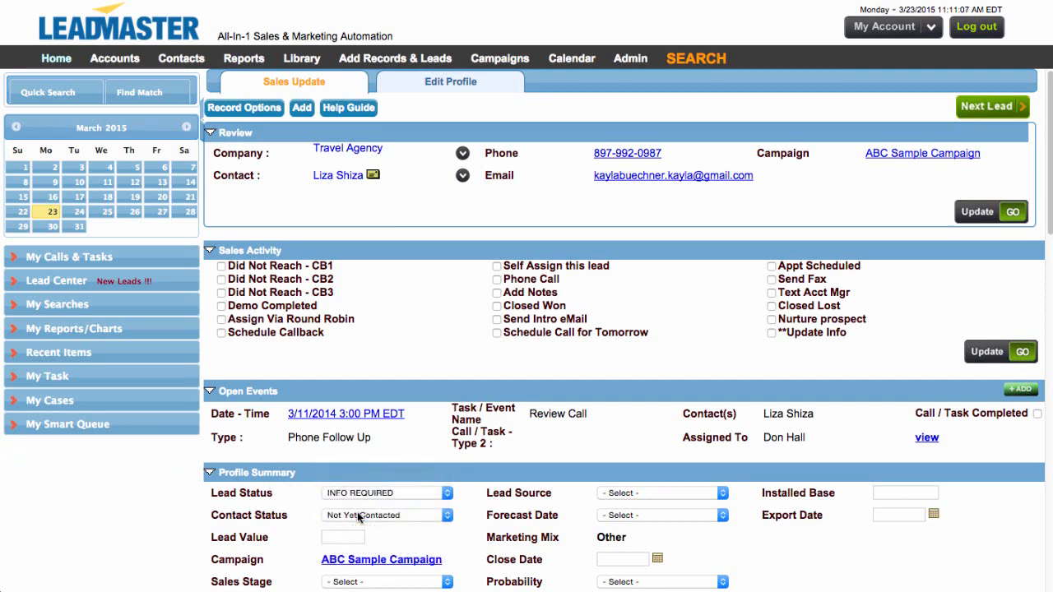
pyautogui.click(497, 279)
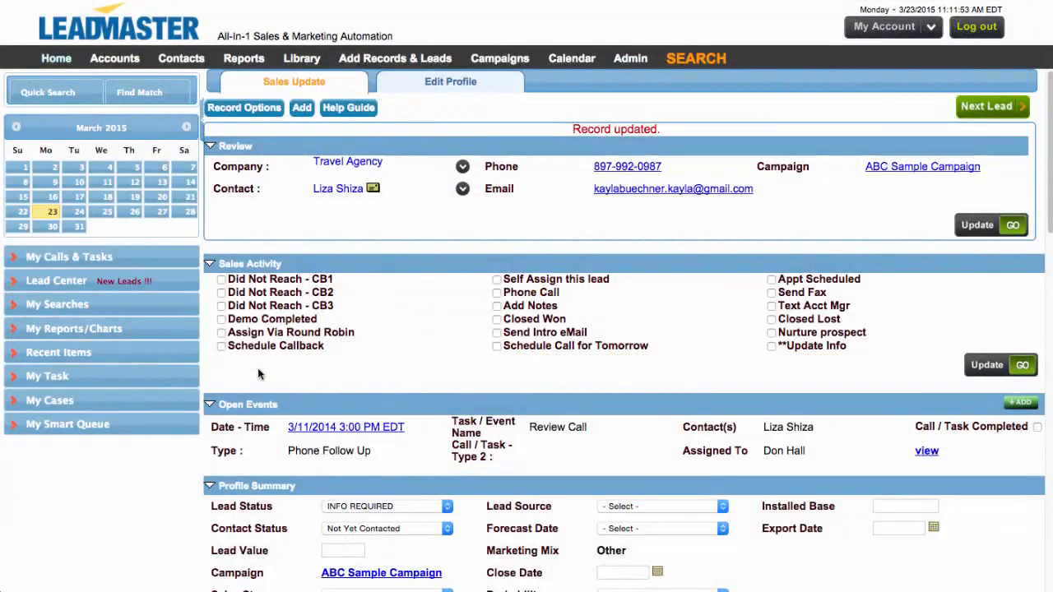
# Step: Show the My Smart Queue list and point out its New Leads and No Contact for 60 Days queues
pyautogui.click(108, 430)
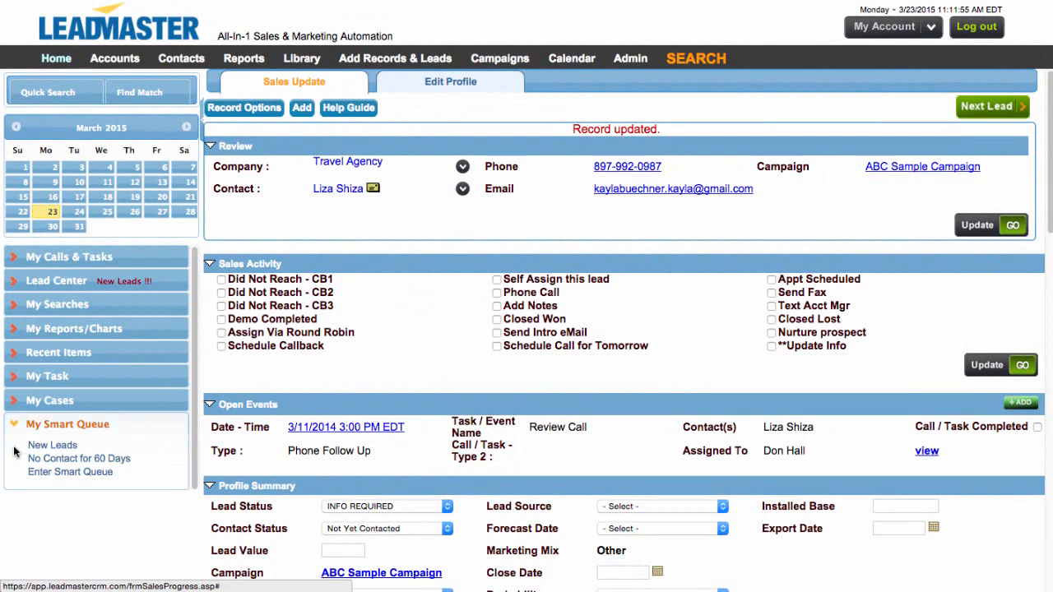
pyautogui.moveTo(84, 444); pyautogui.dragTo(33, 448)
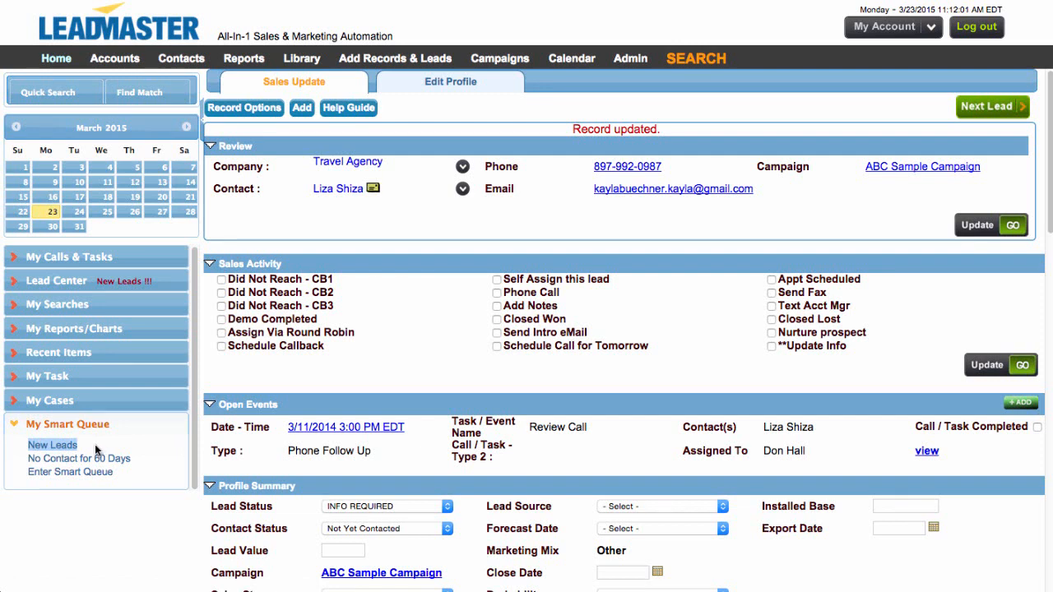
pyautogui.moveTo(139, 458)
pyautogui.mouseDown()
pyautogui.moveTo(21, 450)
pyautogui.moveTo(31, 462)
pyautogui.moveTo(130, 458)
pyautogui.mouseUp()
pyautogui.click(151, 454)
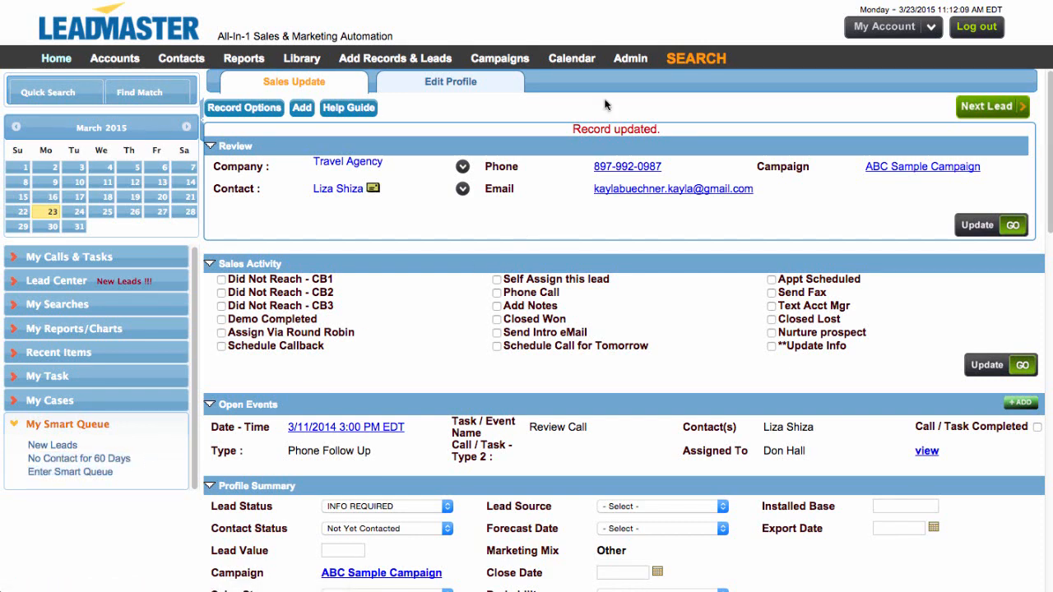
# Step: Open the Smart Queue administration list and show record availability for the New Leads and No Contact for 60 Days queues
pyautogui.moveTo(628, 58)
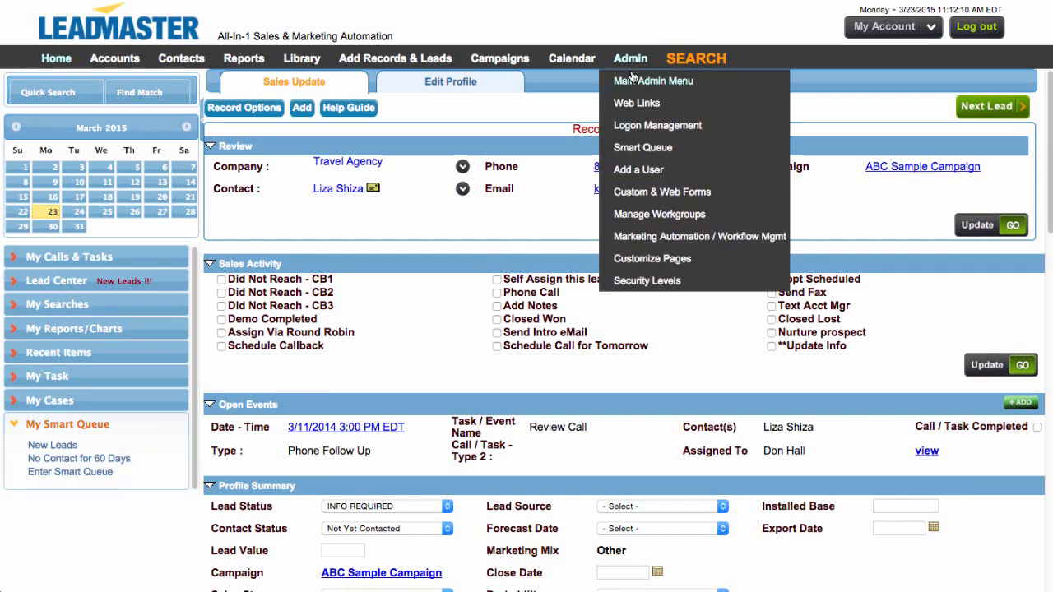
pyautogui.click(635, 147)
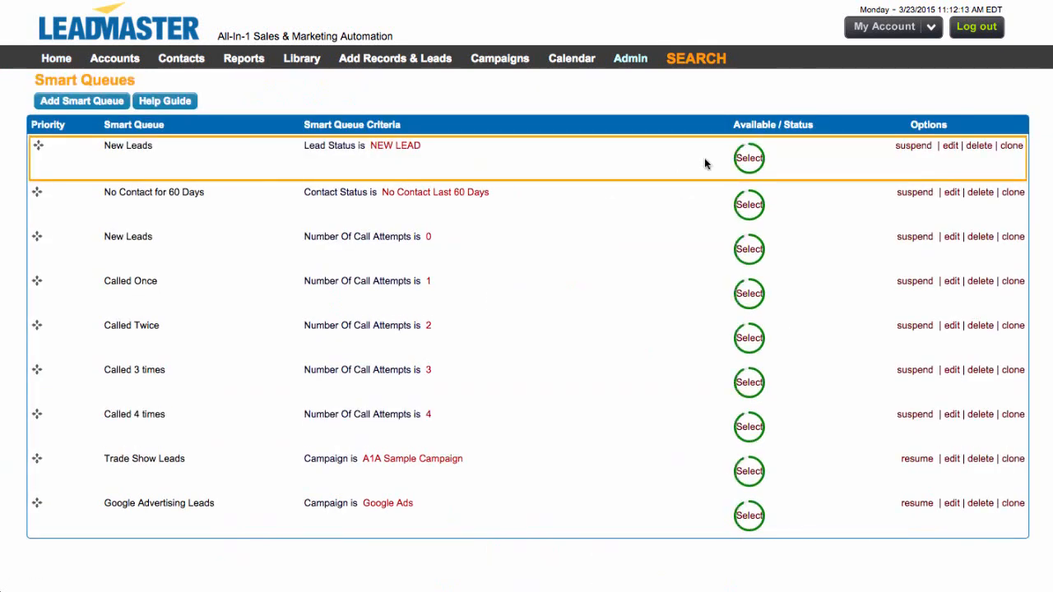
pyautogui.click(750, 160)
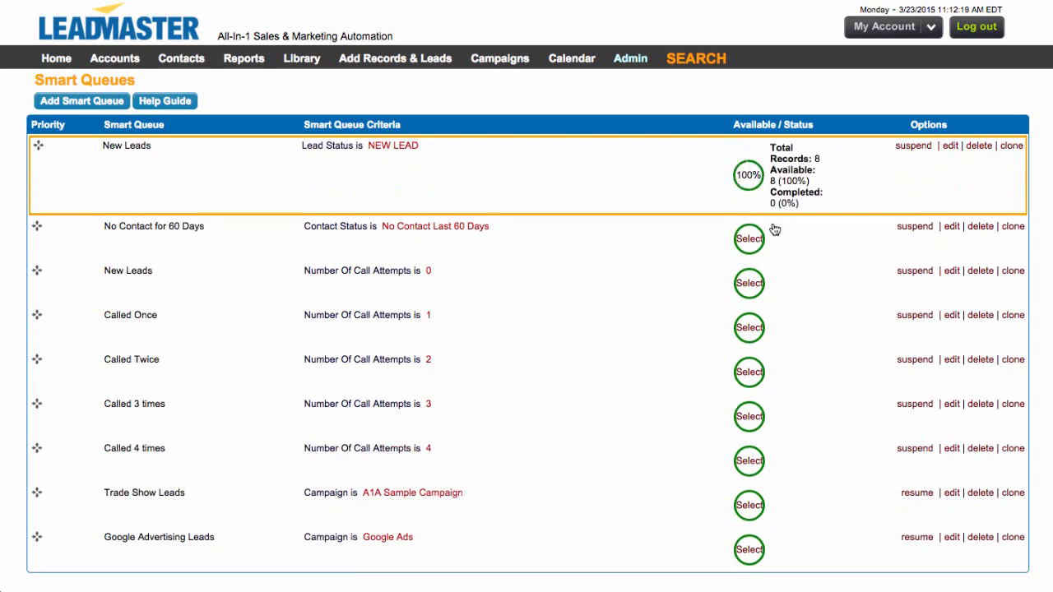
pyautogui.click(750, 238)
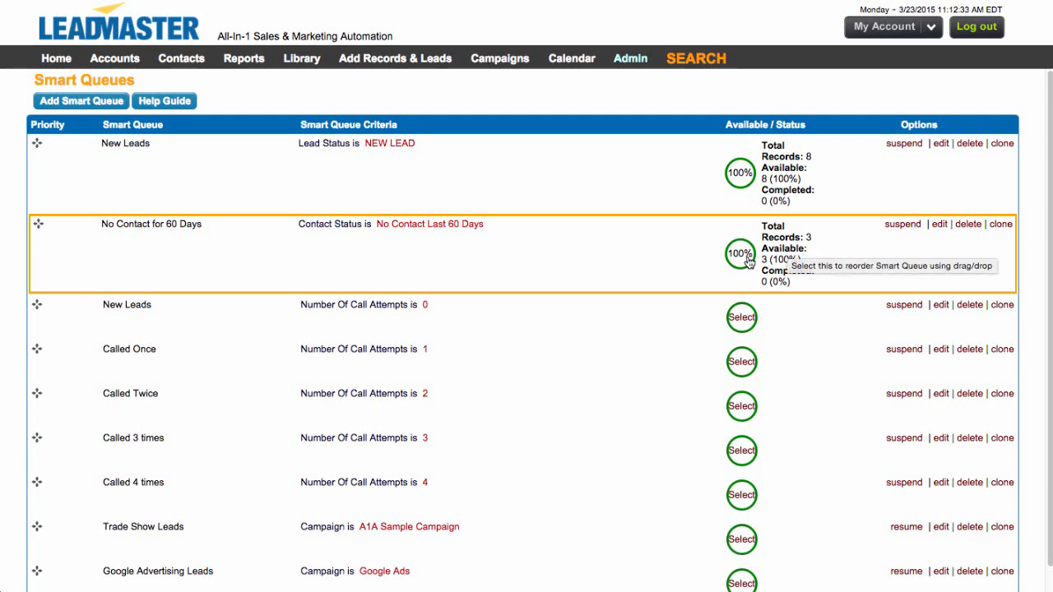
pyautogui.moveTo(746, 259)
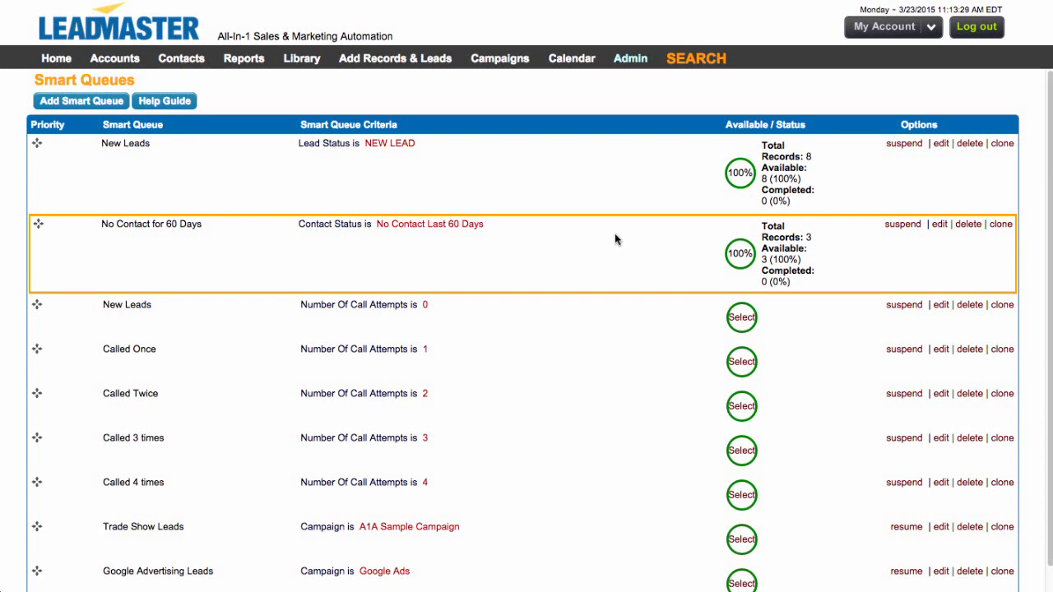
pyautogui.moveTo(614, 233)
pyautogui.mouseDown()
pyautogui.moveTo(563, 236)
pyautogui.moveTo(613, 230)
pyautogui.mouseUp()
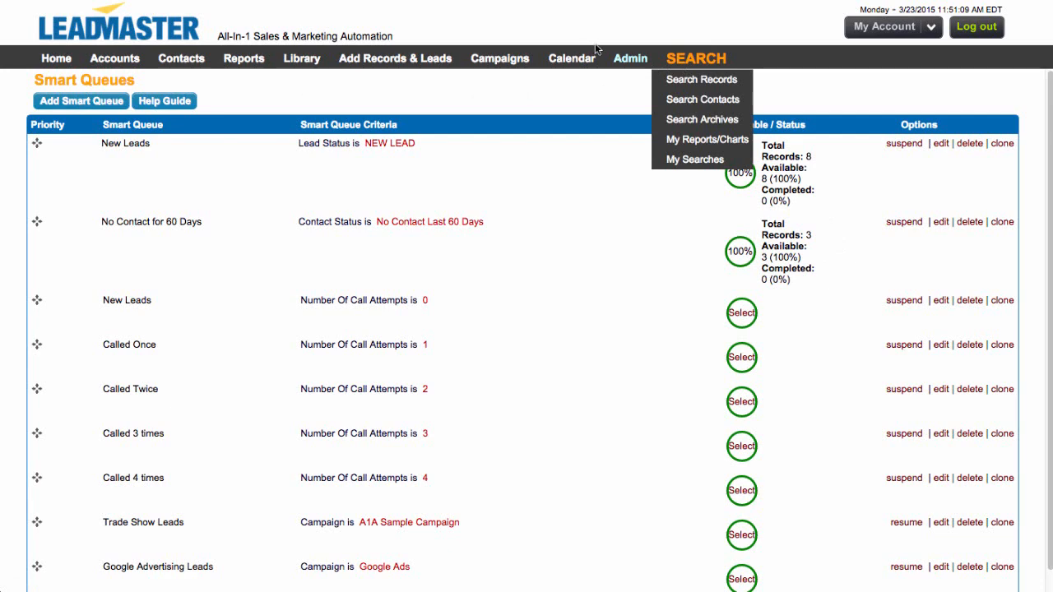
# Step: Reload the Smart Queue administration list and check the current availability of the No Contact for 60 Days queue
pyautogui.moveTo(630, 59)
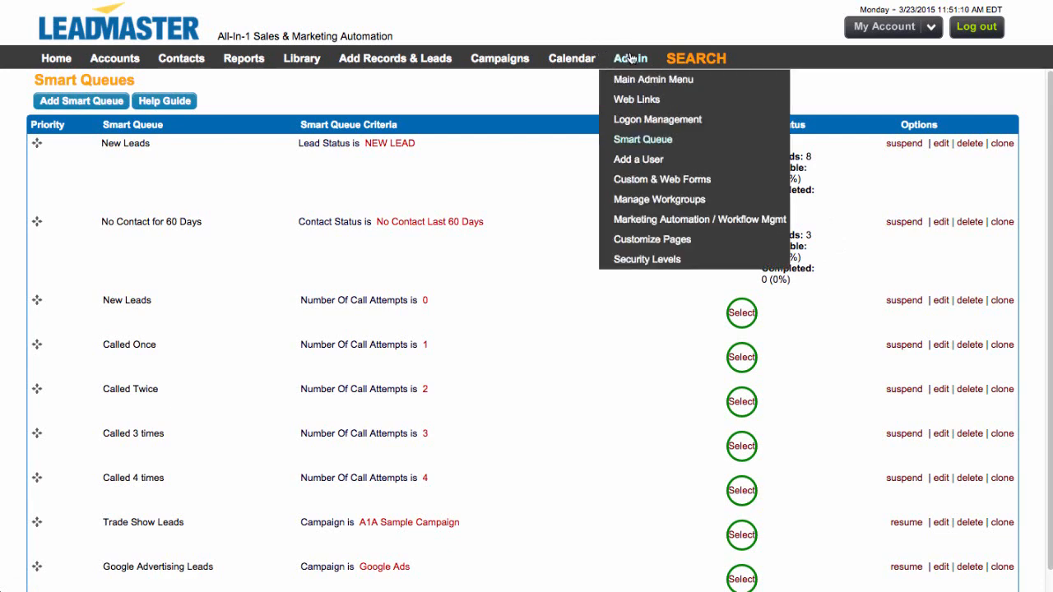
pyautogui.click(641, 141)
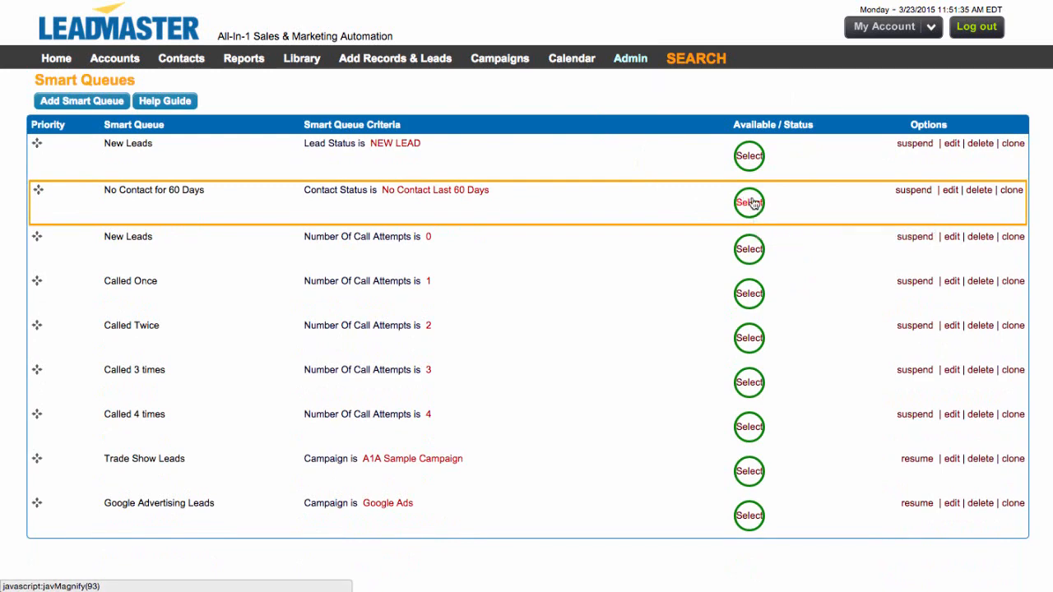
pyautogui.click(749, 202)
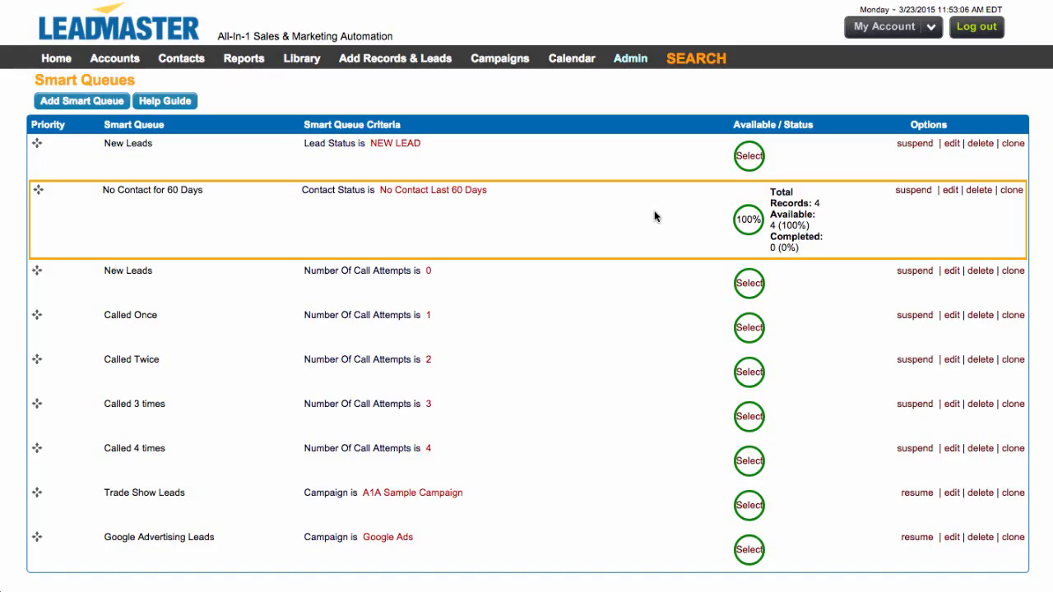
# Step: Return to the home page and open a record from the No Contact for 60 Days Smart Queue
pyautogui.click(57, 60)
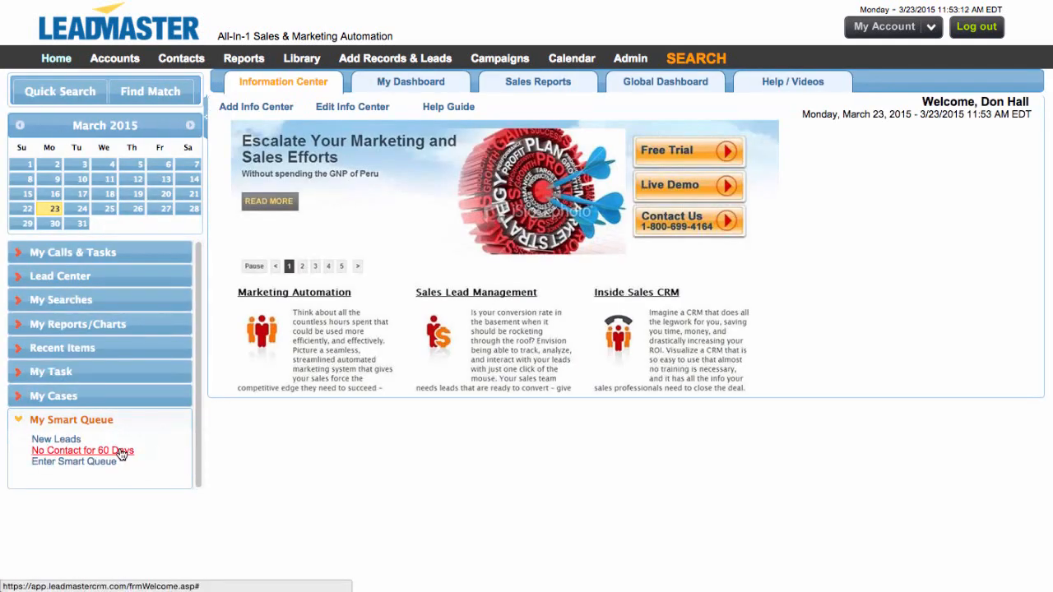
pyautogui.click(121, 455)
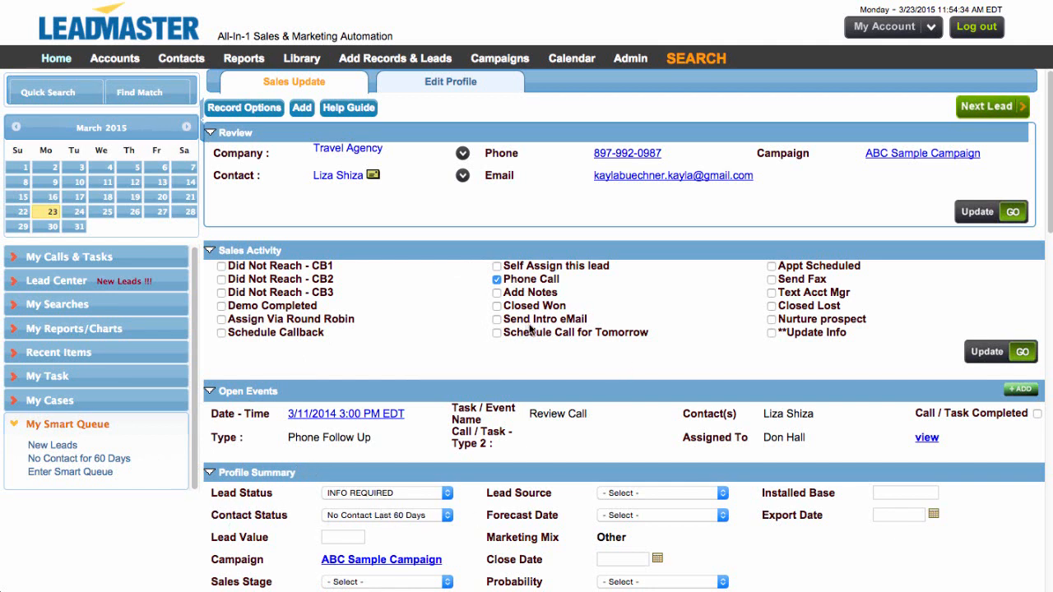
# Step: Advance to the next queued lead and check record availability for the No Contact for 60 Days and NEW LEAD-status queues in Smart Queue administration
pyautogui.click(989, 109)
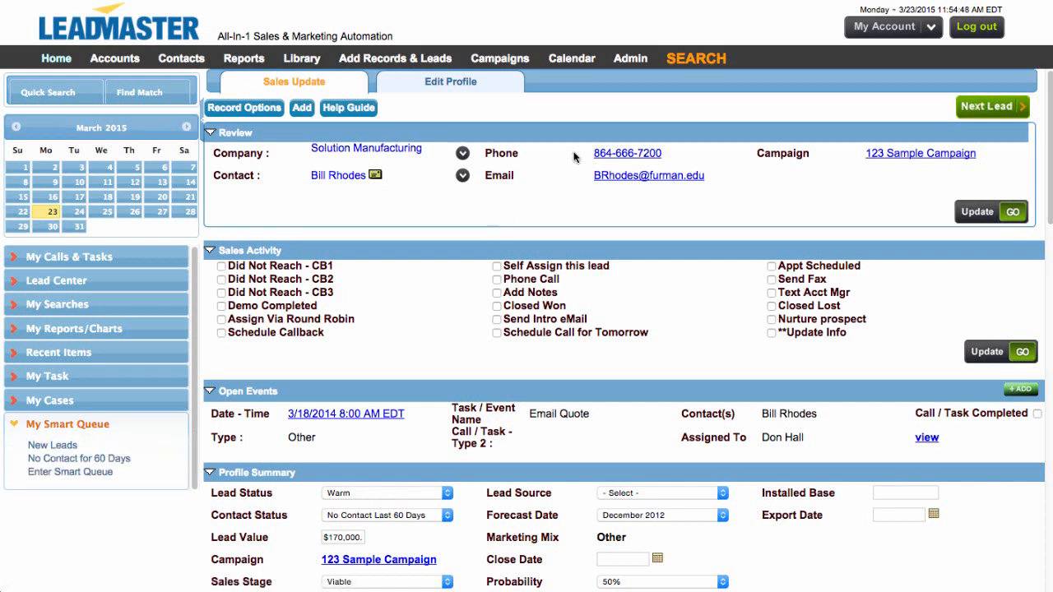
pyautogui.moveTo(630, 59)
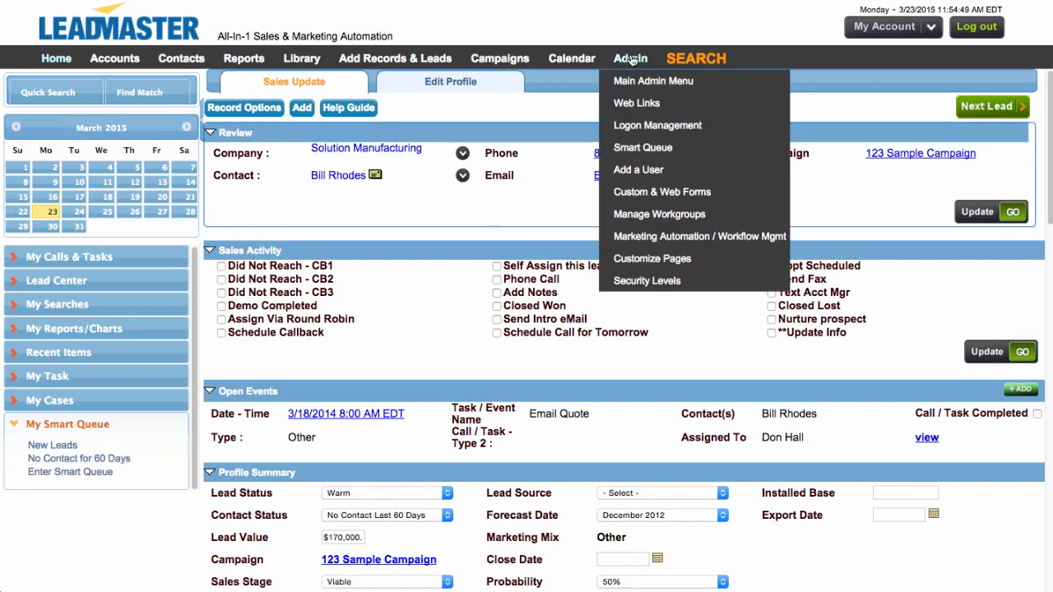
pyautogui.click(640, 148)
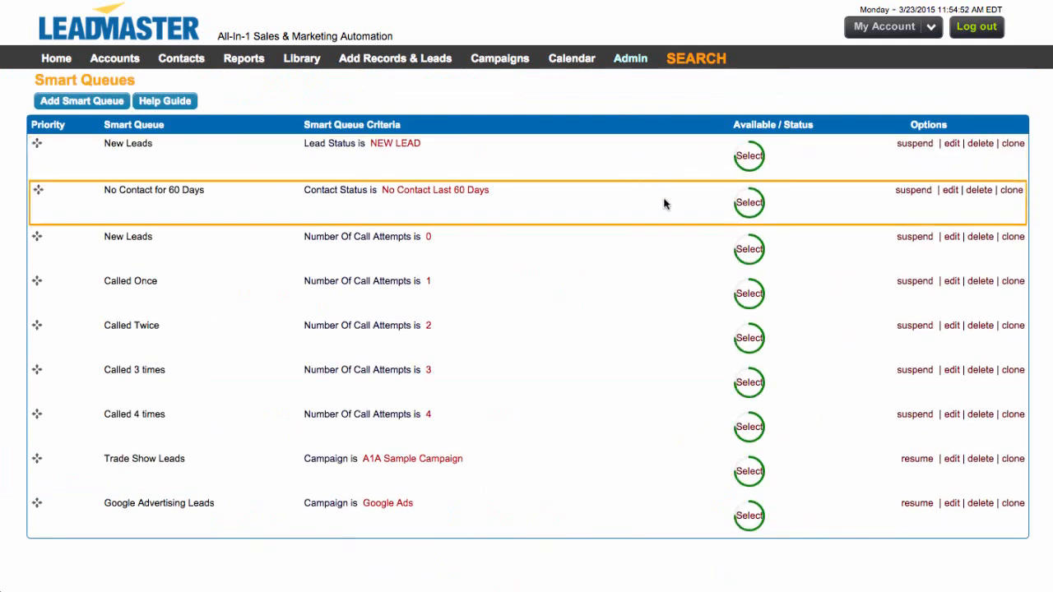
pyautogui.click(749, 204)
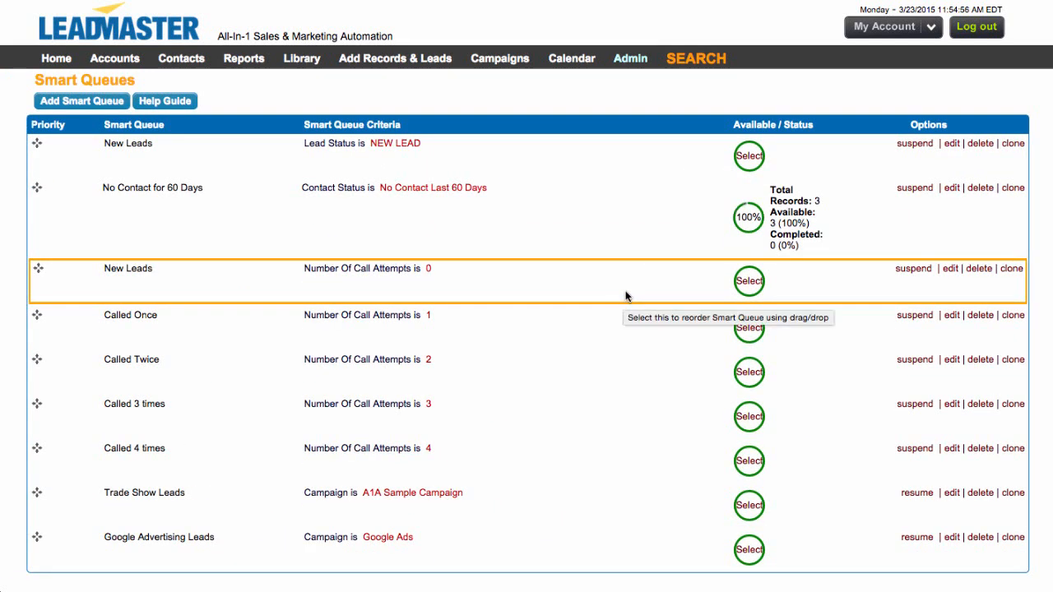
pyautogui.click(748, 161)
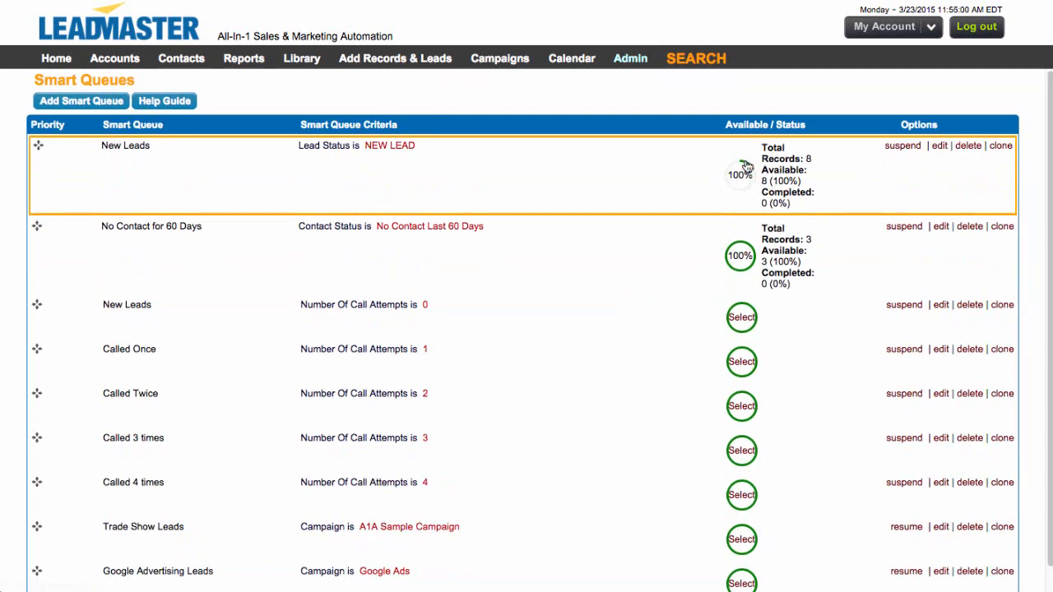
# Step: Return to the home page and open a record from the New Leads Smart Queue
pyautogui.click(62, 64)
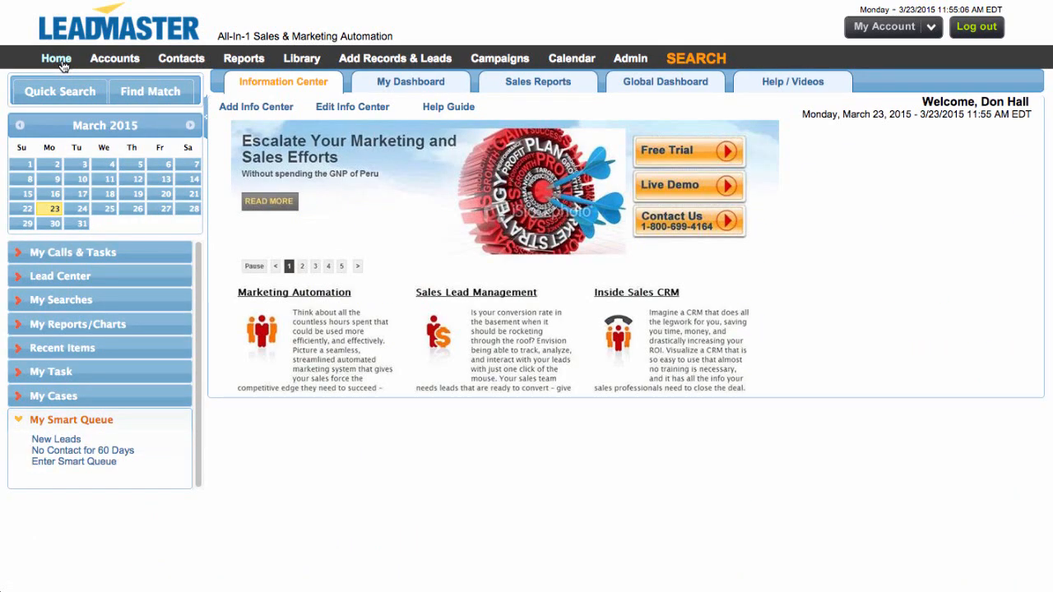
pyautogui.moveTo(378, 59)
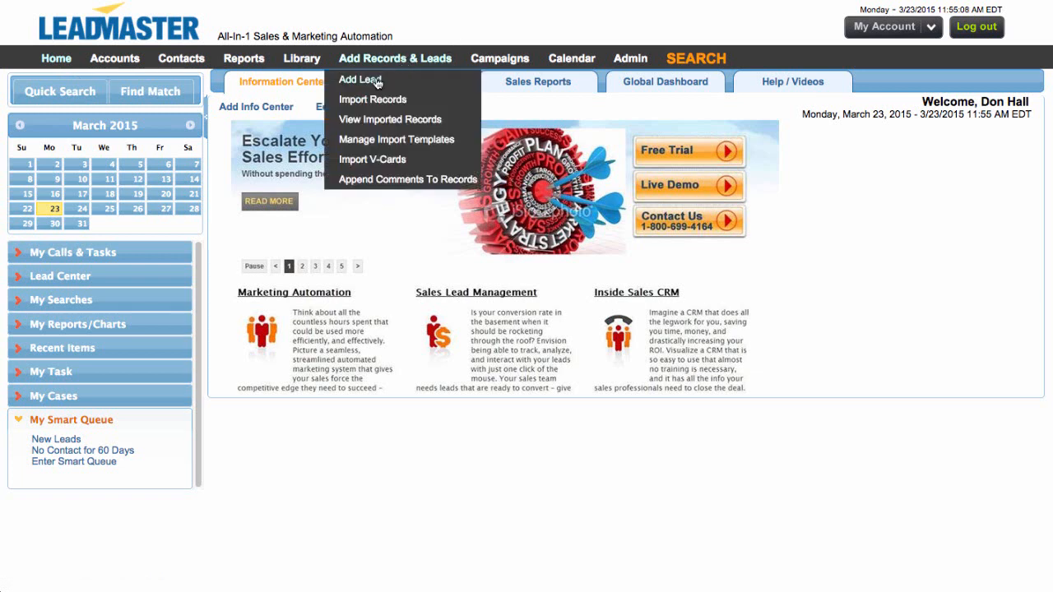
pyautogui.click(56, 440)
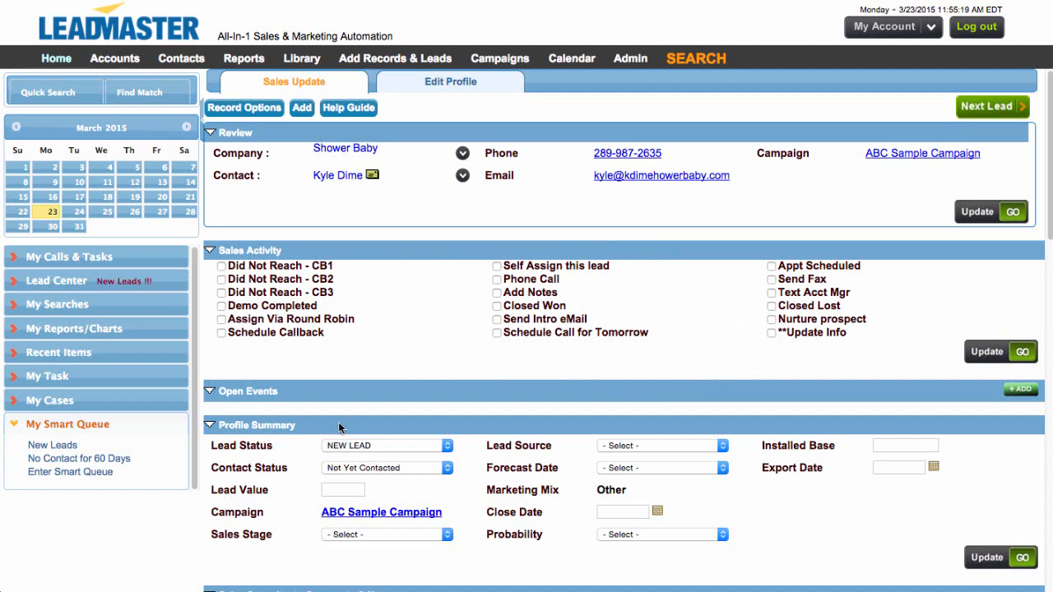
# Step: Set the Shower Baby record's Lead Status to HAVE NOT REACHED, save the update and advance to the next lead
pyautogui.moveTo(217, 449); pyautogui.dragTo(276, 449)
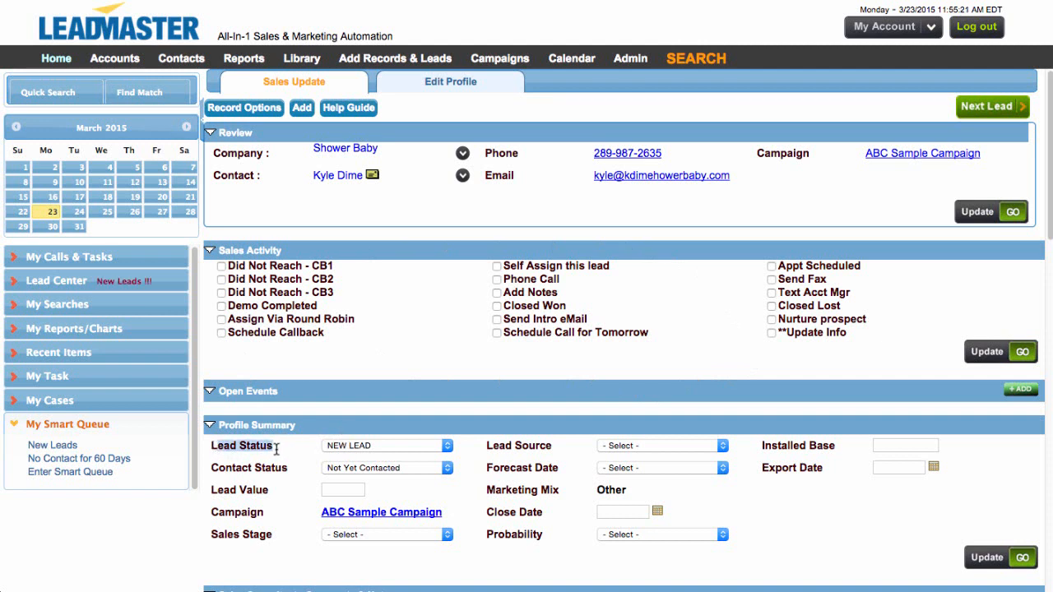
pyautogui.click(354, 446)
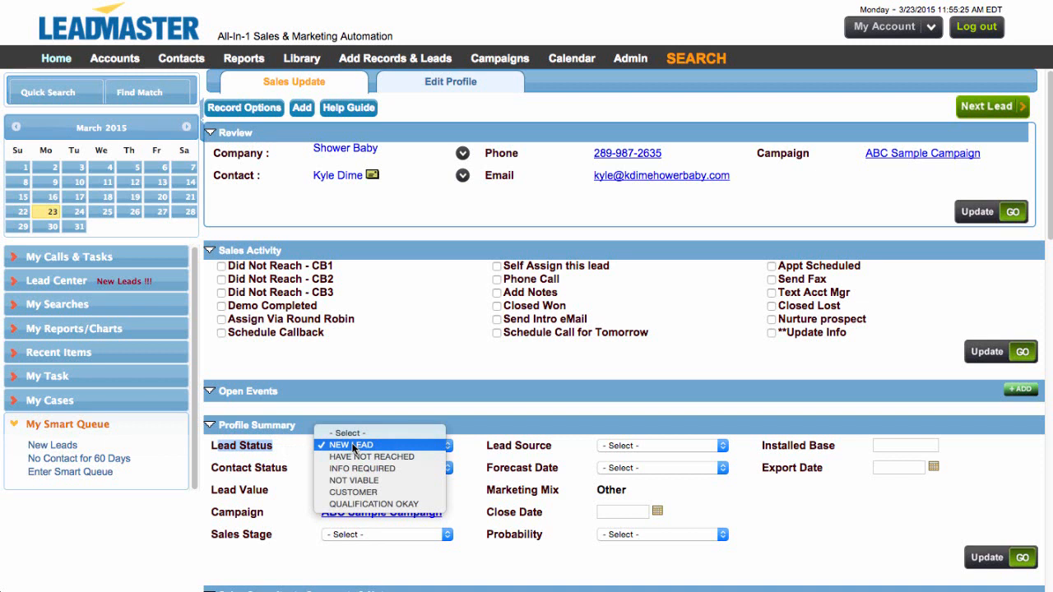
pyautogui.click(359, 458)
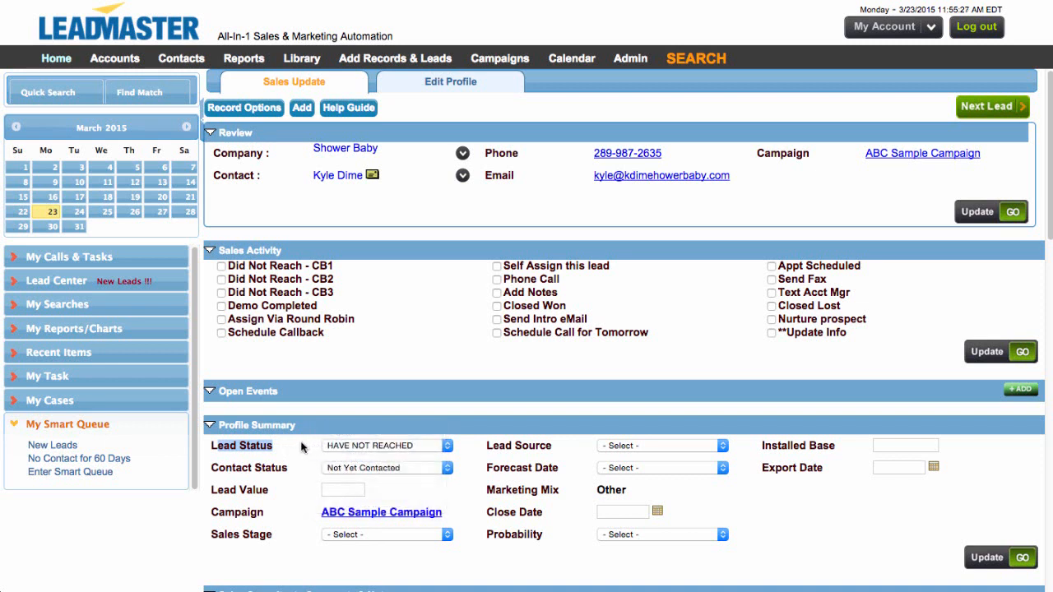
pyautogui.click(993, 353)
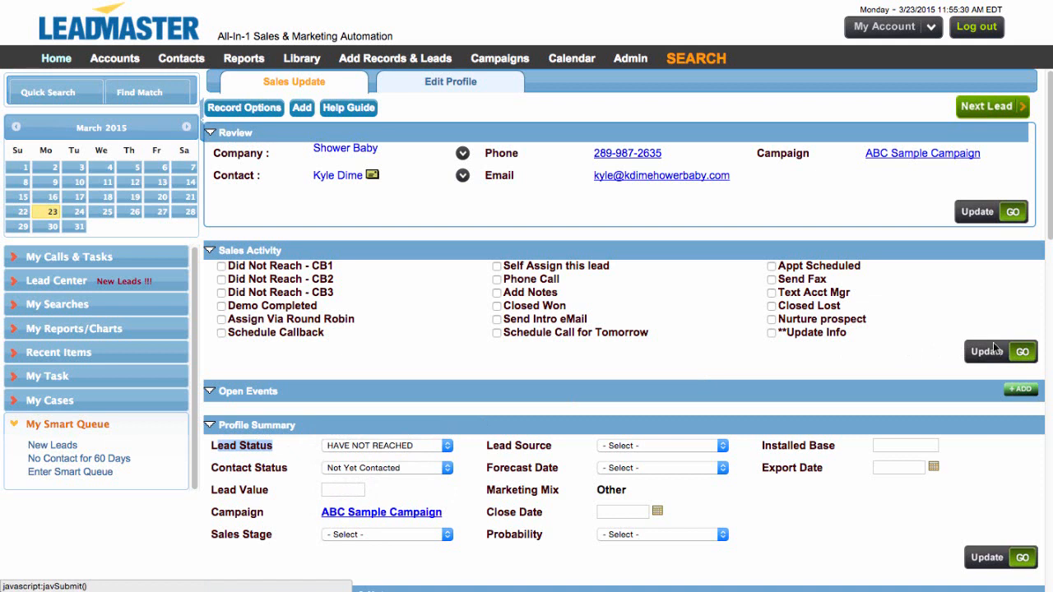
pyautogui.click(991, 106)
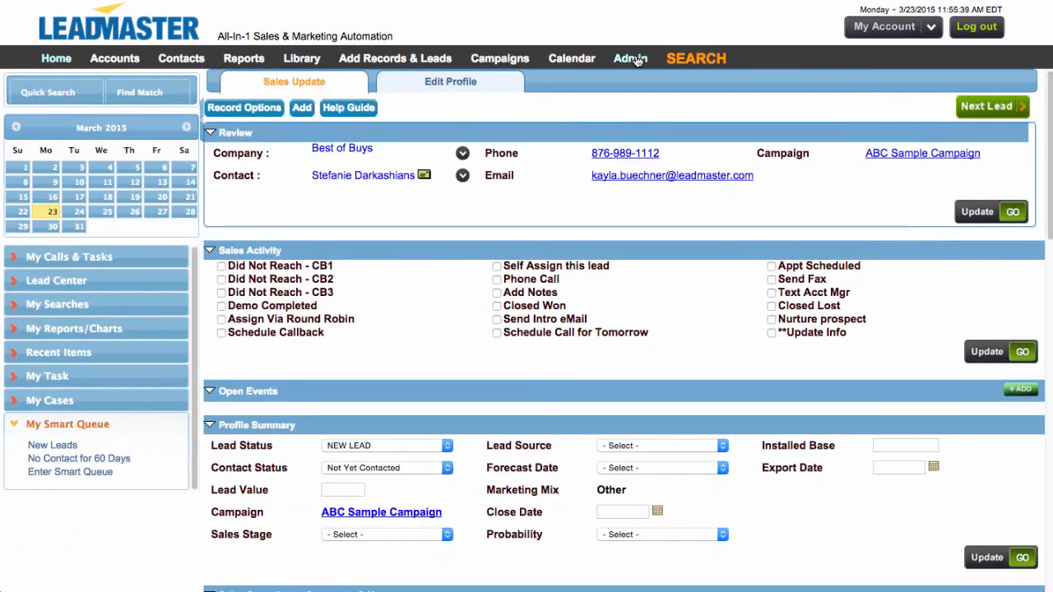
# Step: Reopen the Smart Queue administration list and check record availability for the New Leads queue based on Lead Status
pyautogui.moveTo(625, 63)
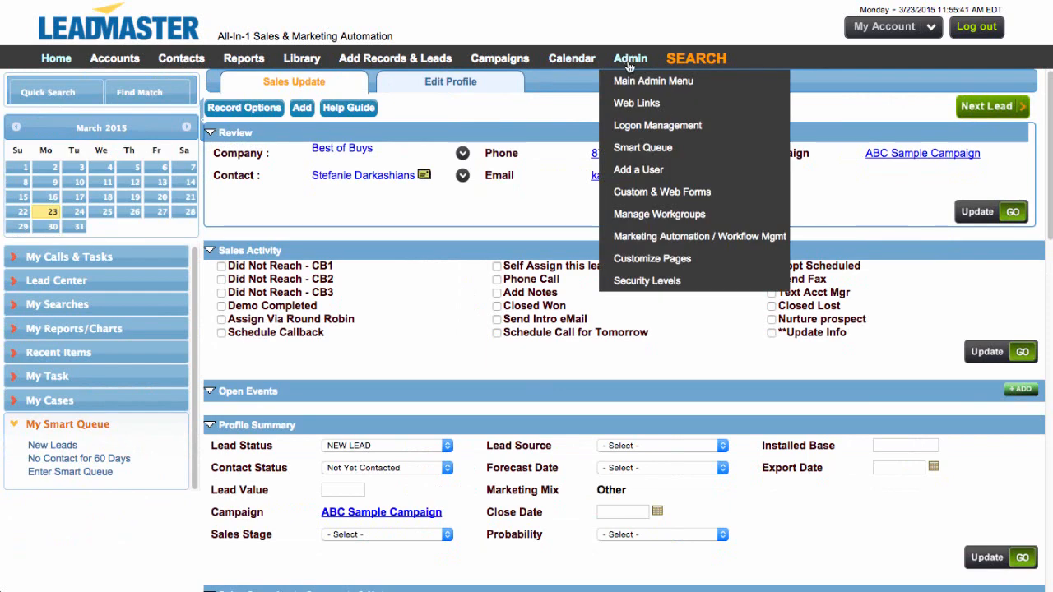
pyautogui.click(642, 150)
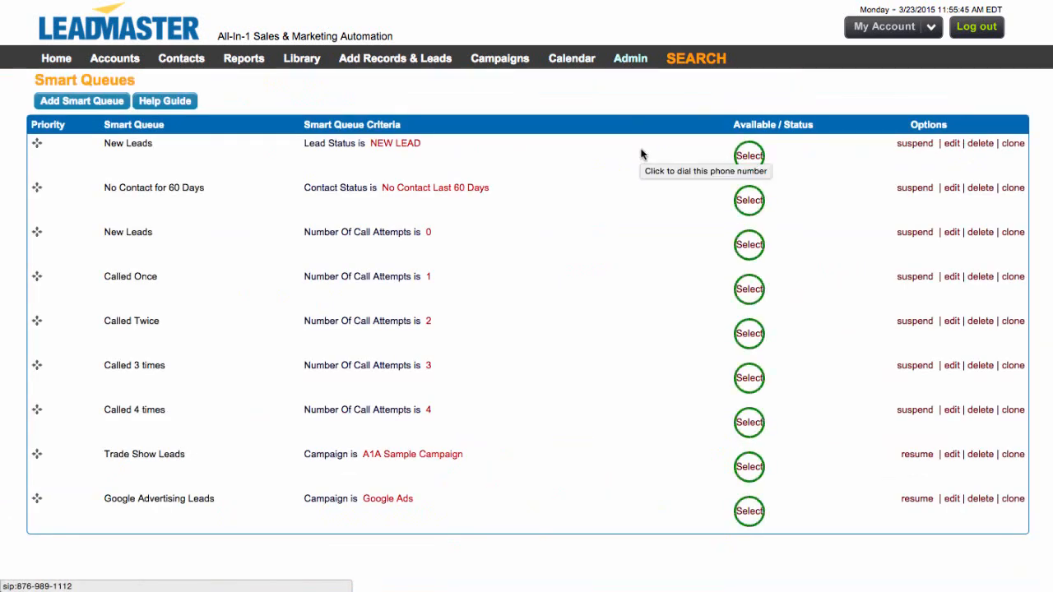
pyautogui.click(750, 160)
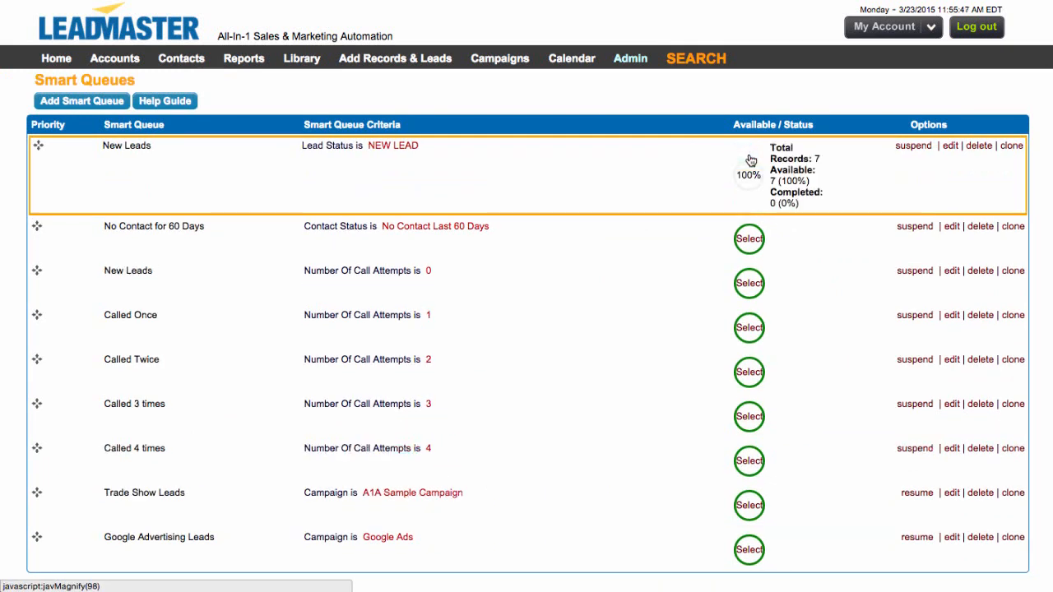